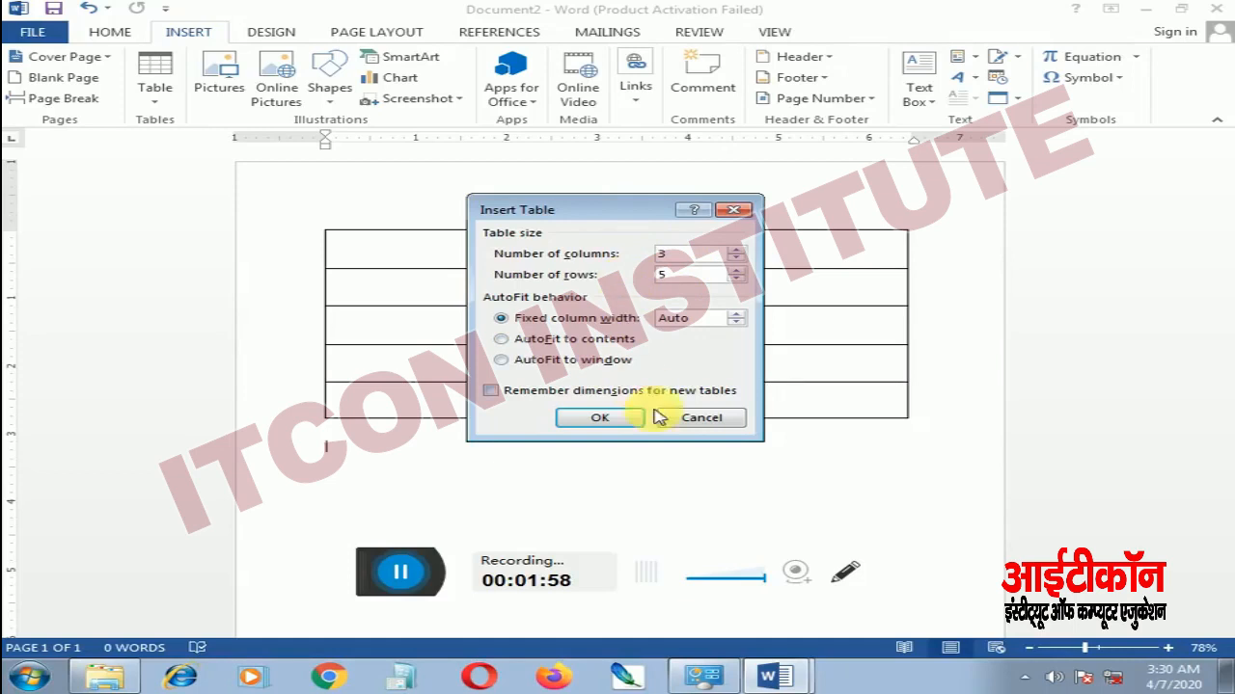
Set the font size to 22 in the first cell of the upper two-column table
scroll(618, 415, down, 3)
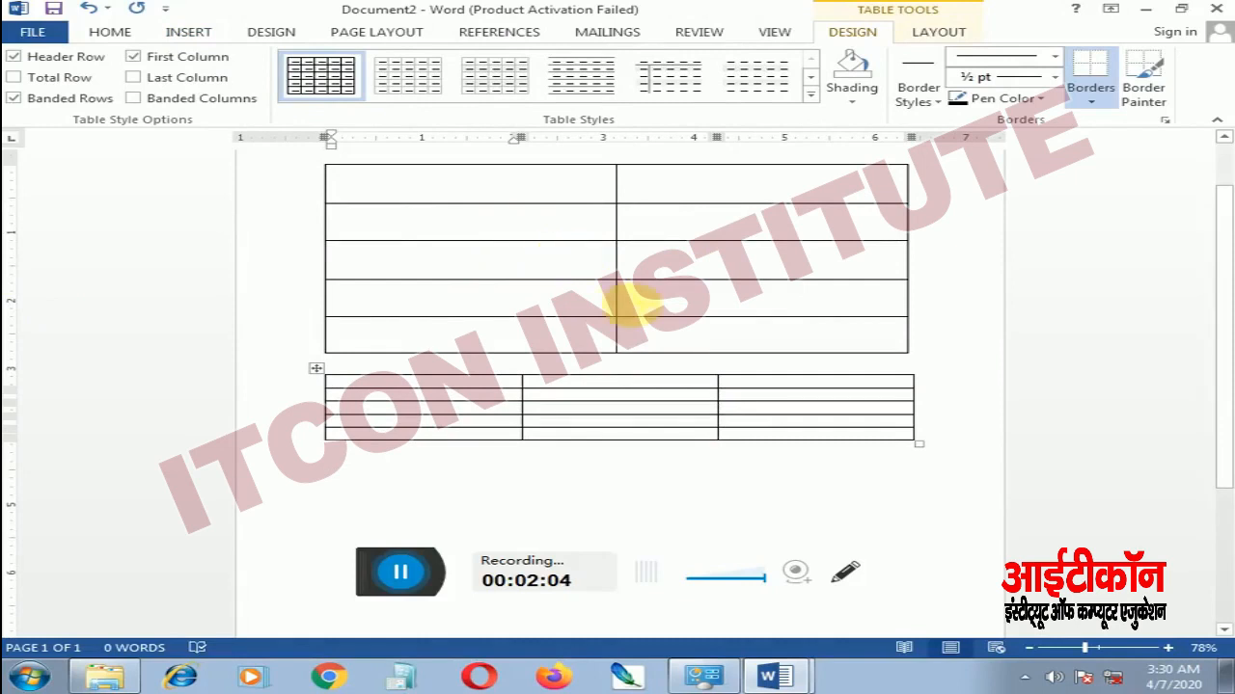
click(477, 192)
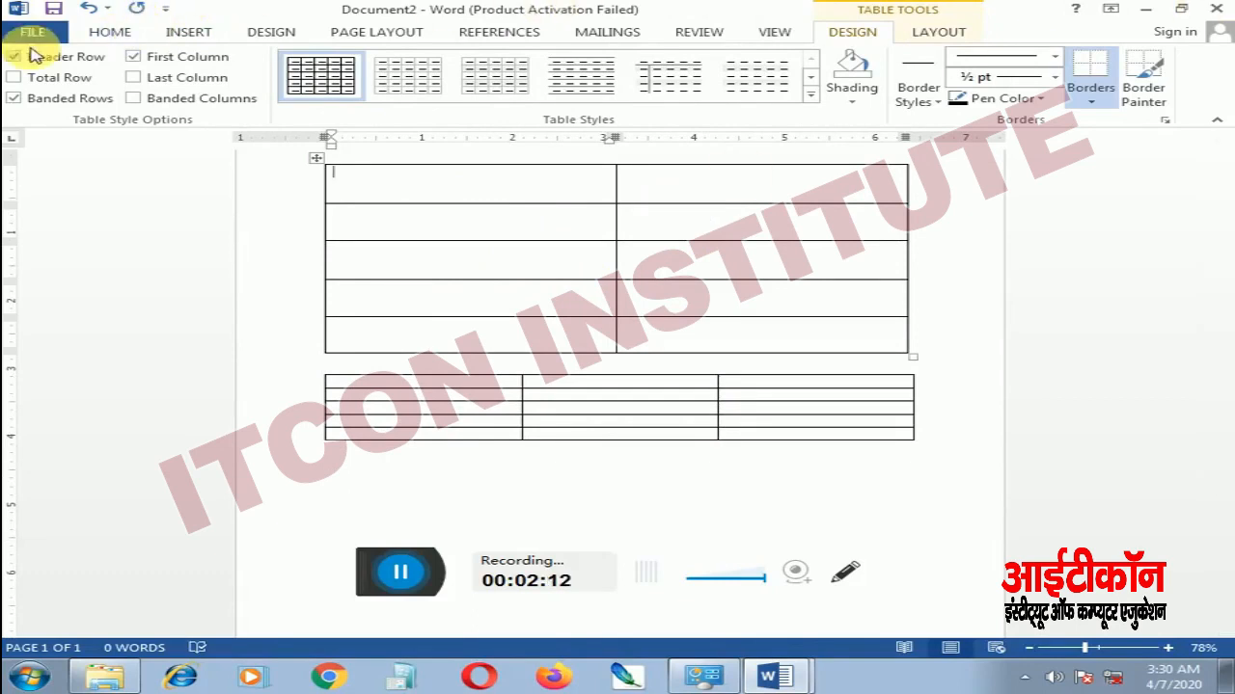
click(108, 30)
click(273, 67)
click(273, 68)
click(273, 67)
click(273, 67)
click(273, 67)
click(273, 67)
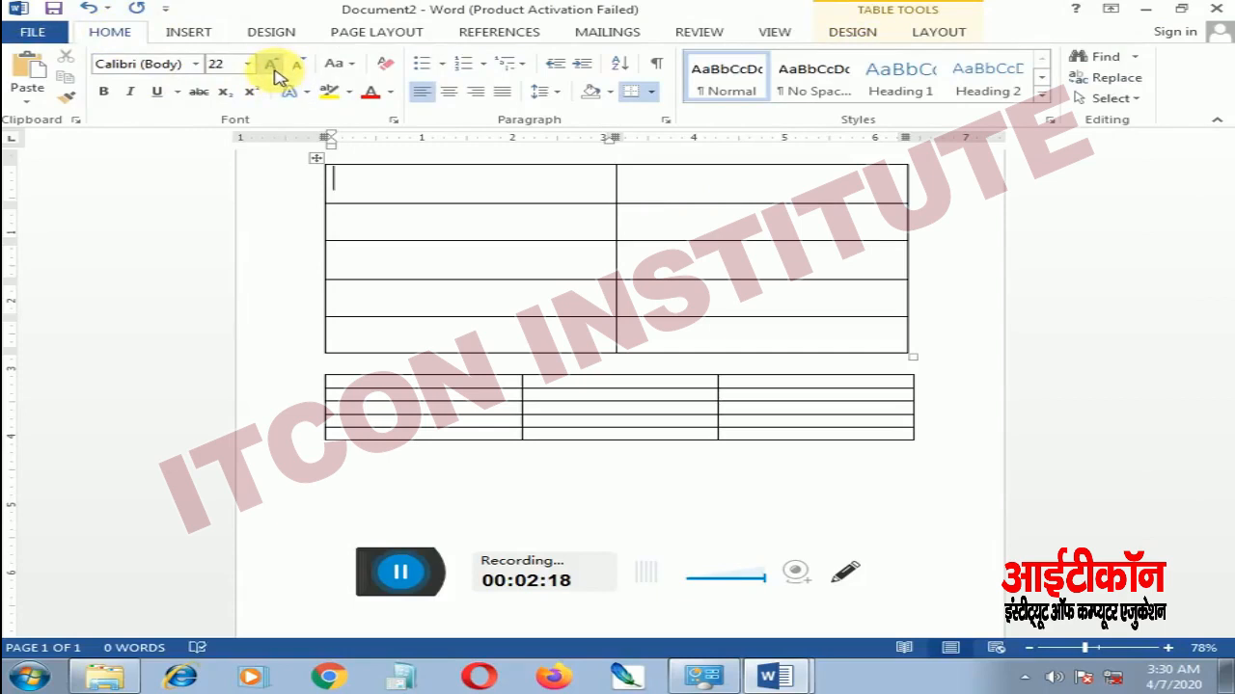
Enter the heading "name" in the first cell of the upper table
text(naamm)
key(BackSpace)
key(BackSpace)
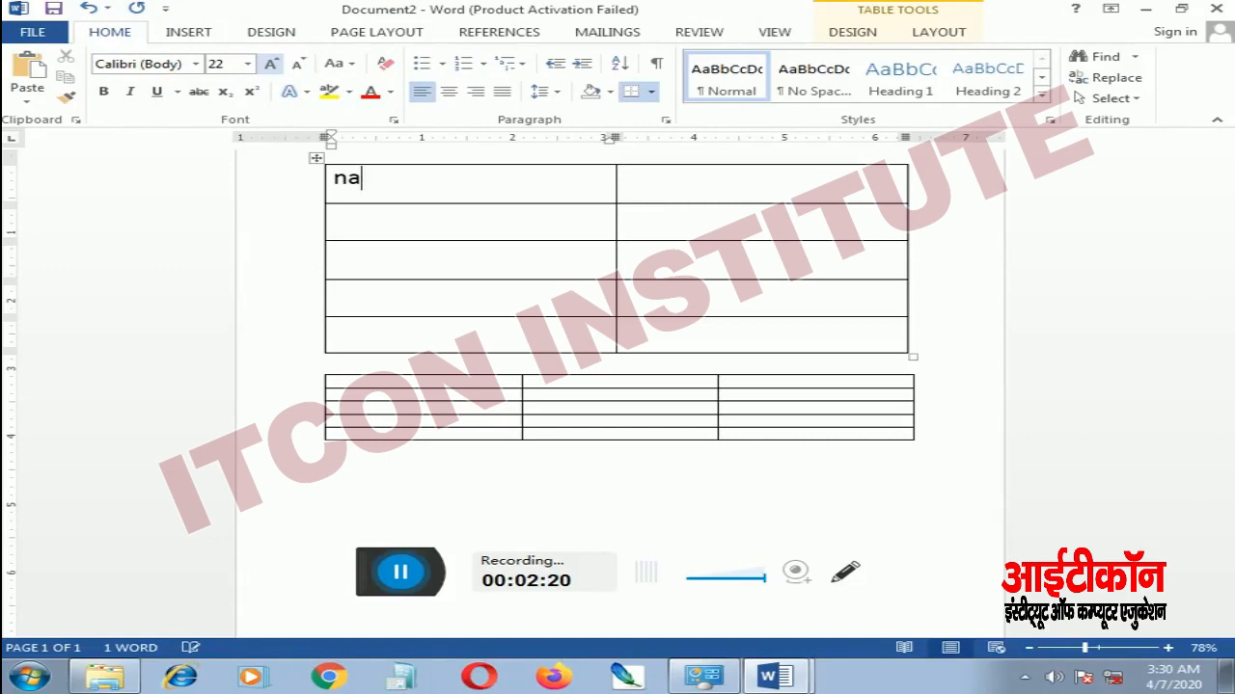
text(e)
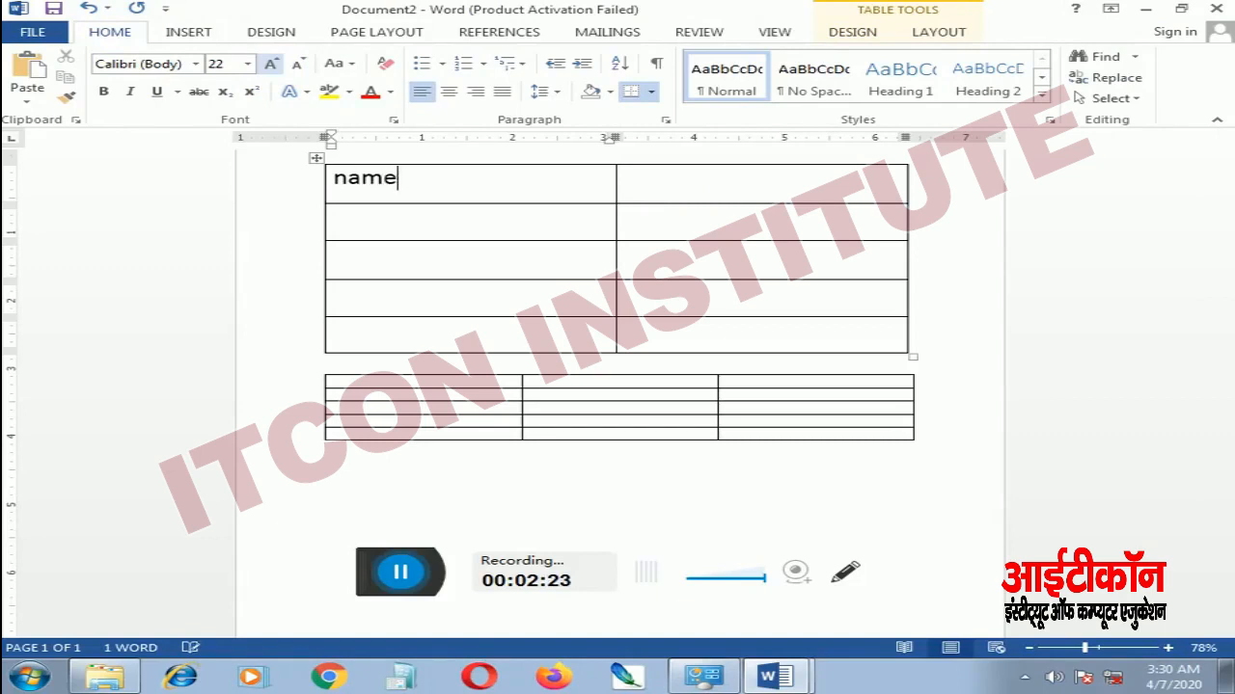
Set the font size of all cells in the upper two-column table to 26
click(648, 183)
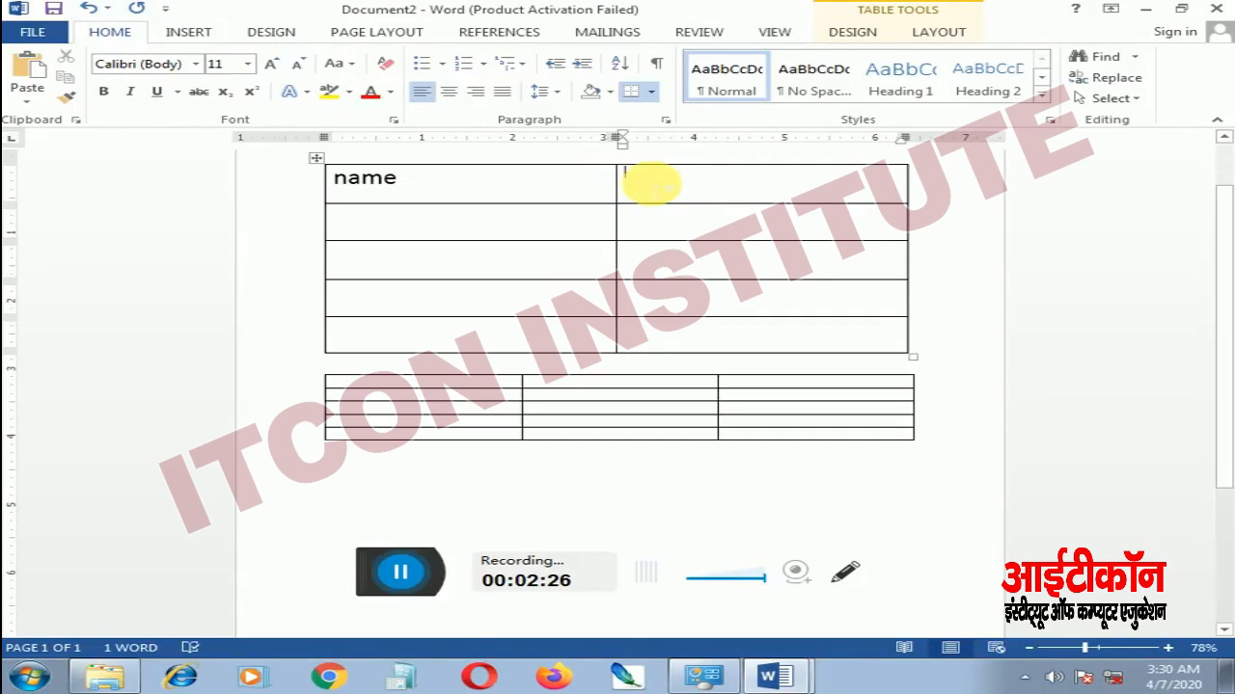
text(ss)
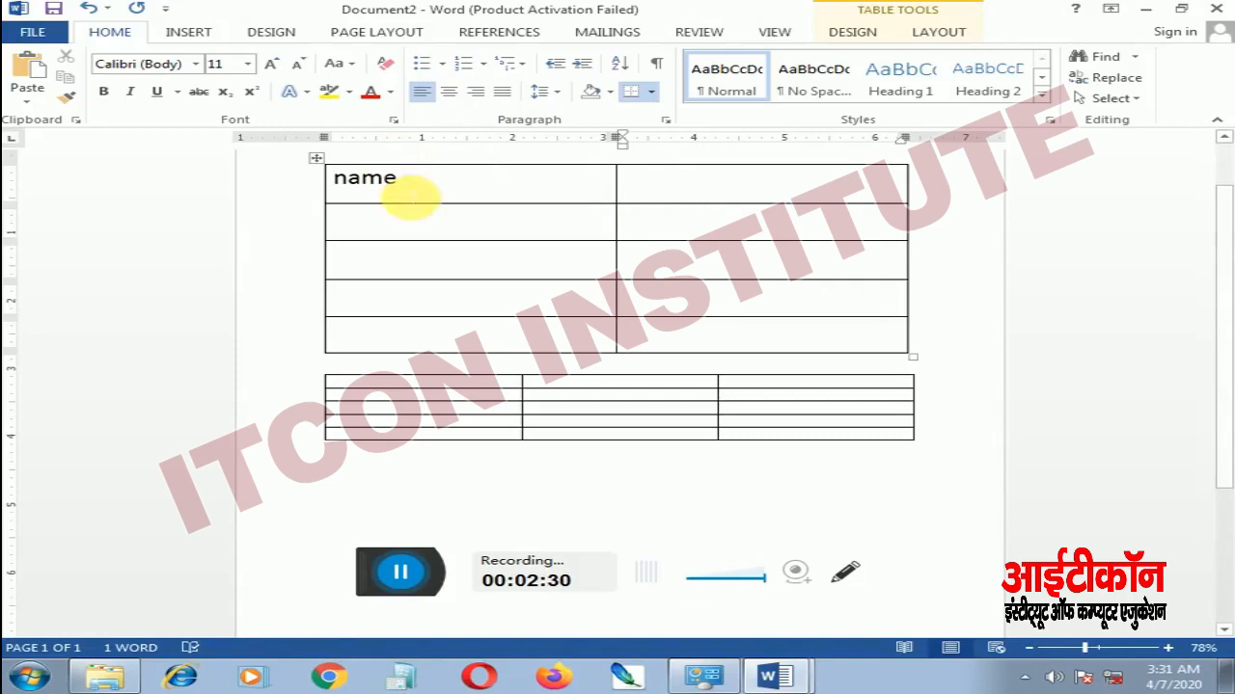
drag(405, 189, 725, 348)
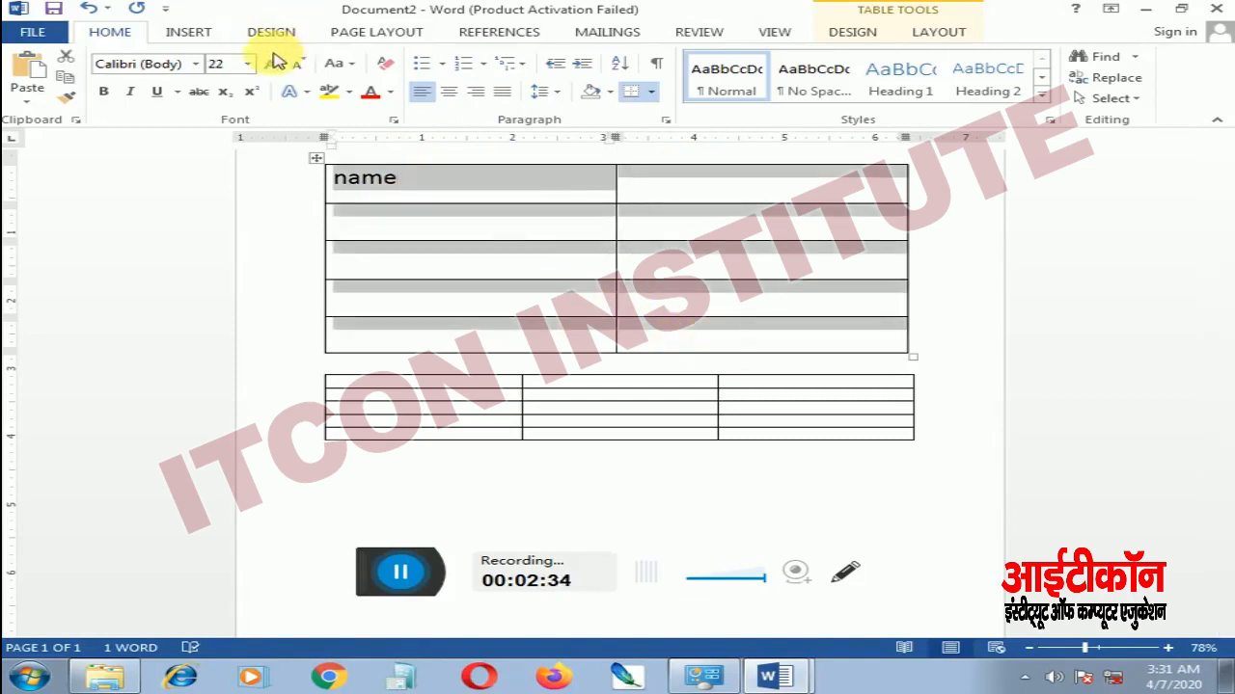
click(273, 67)
click(273, 68)
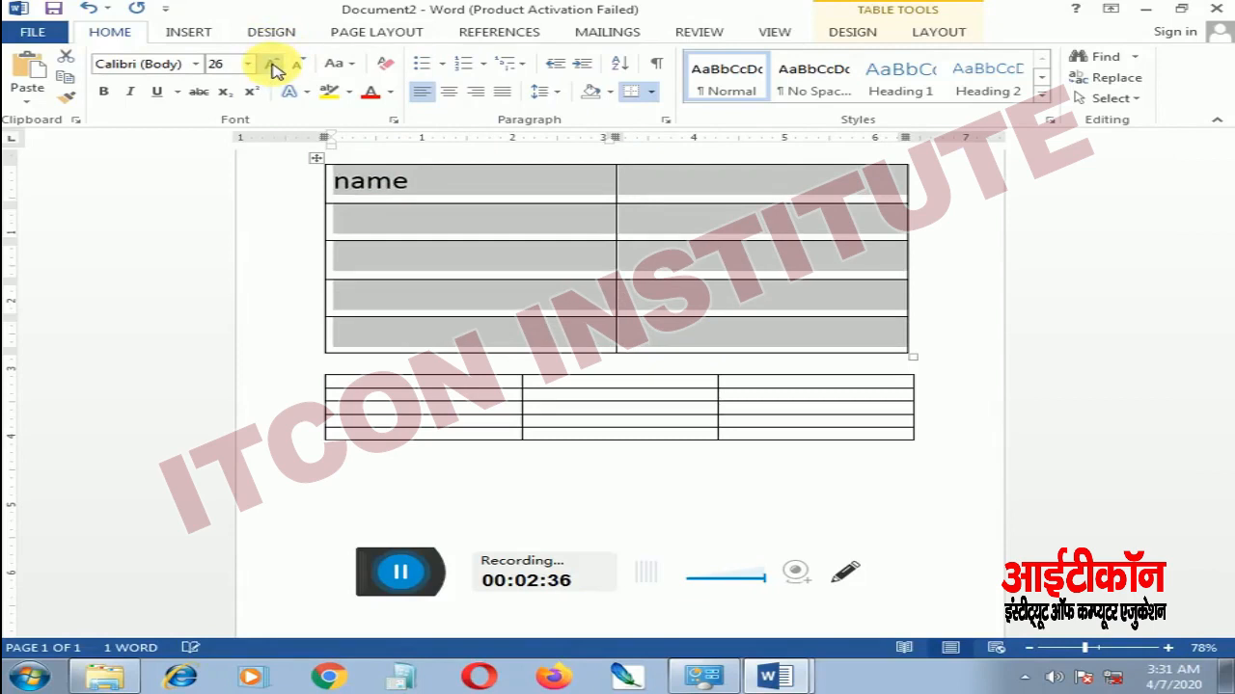
Enter the heading "salary" in the second column of the upper table's first row
click(675, 182)
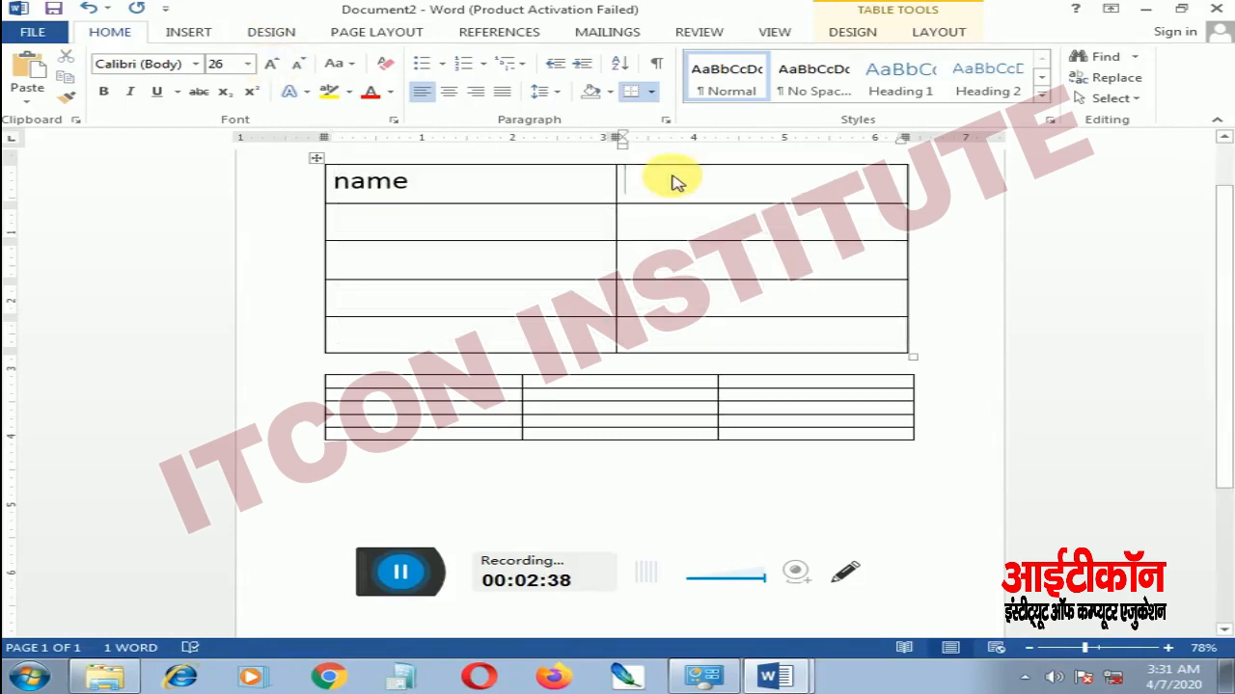
text(s)
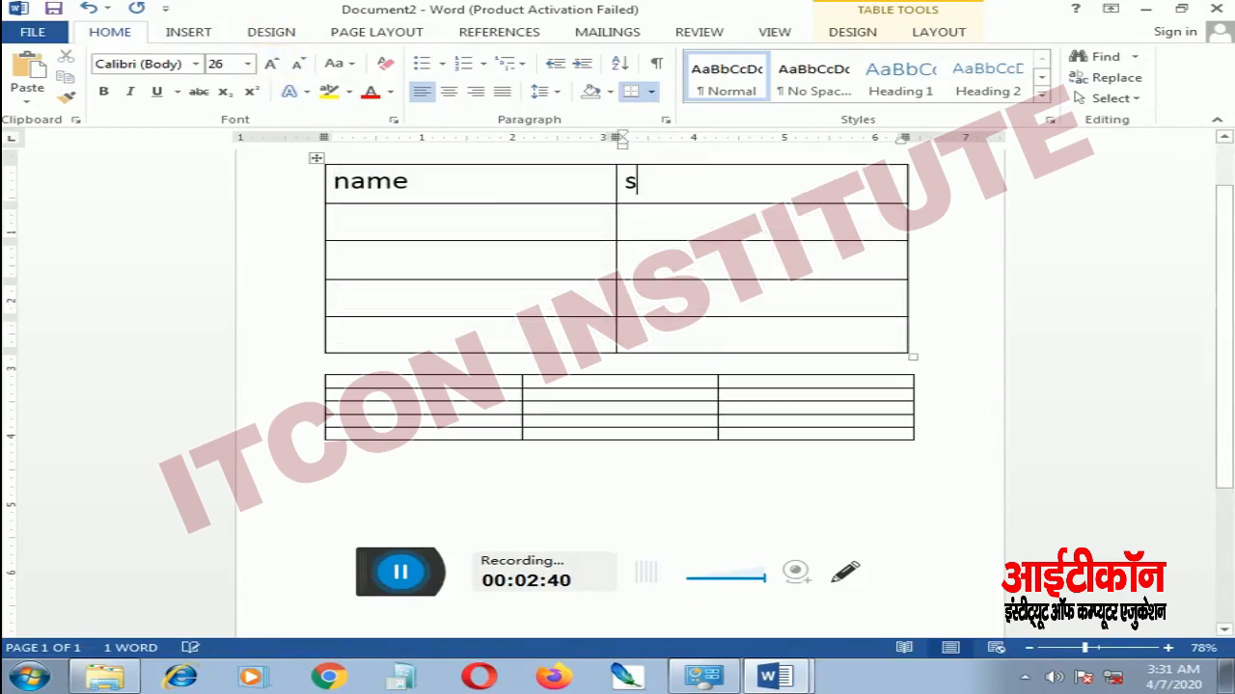
text(alary)
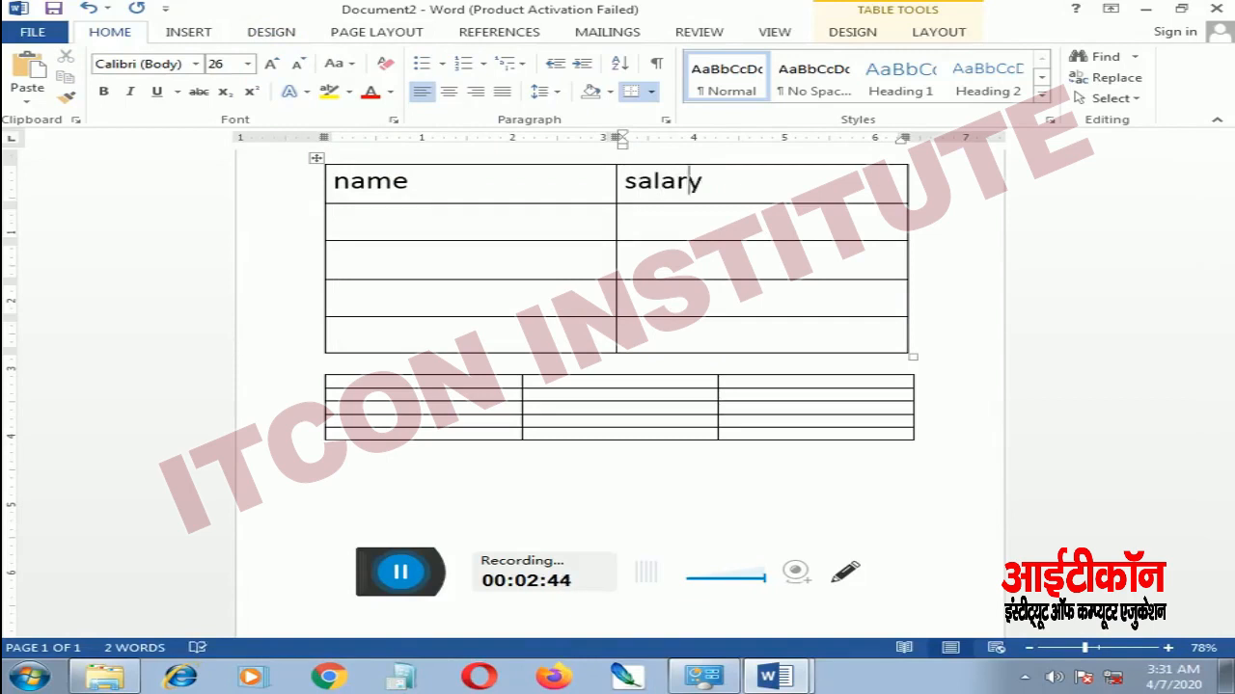
Fill the three cells below the "name" heading with one person's first name each, in lowercase
click(434, 236)
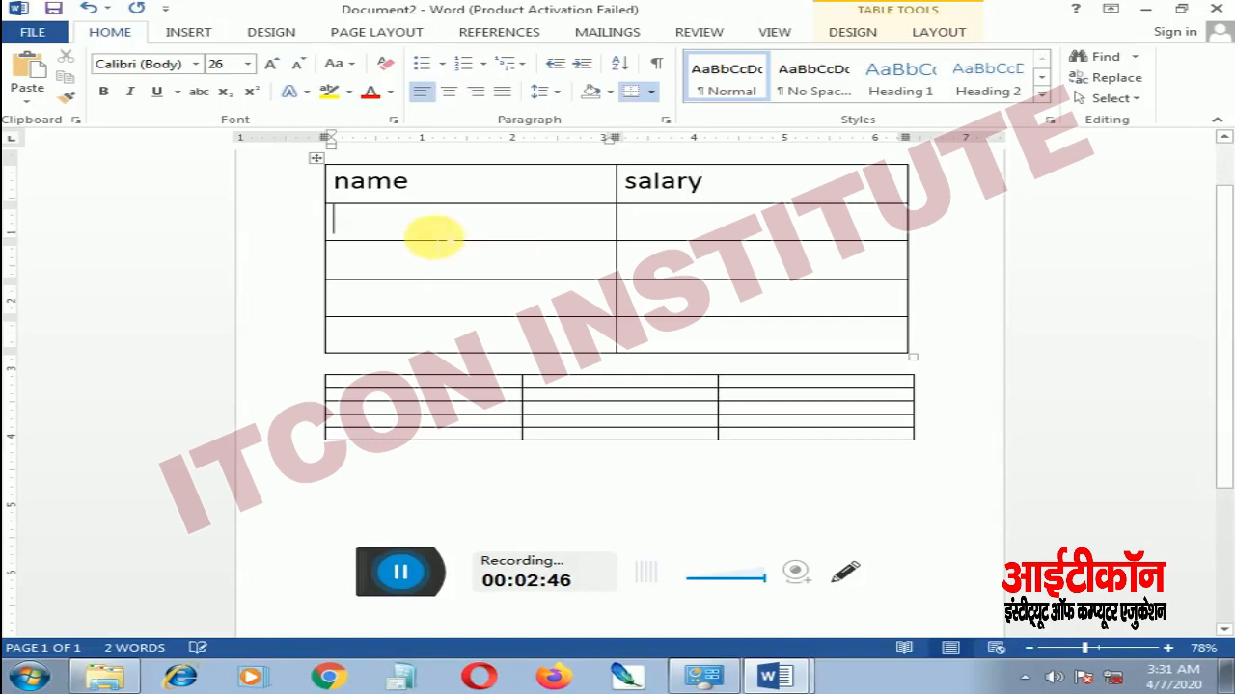
text(r)
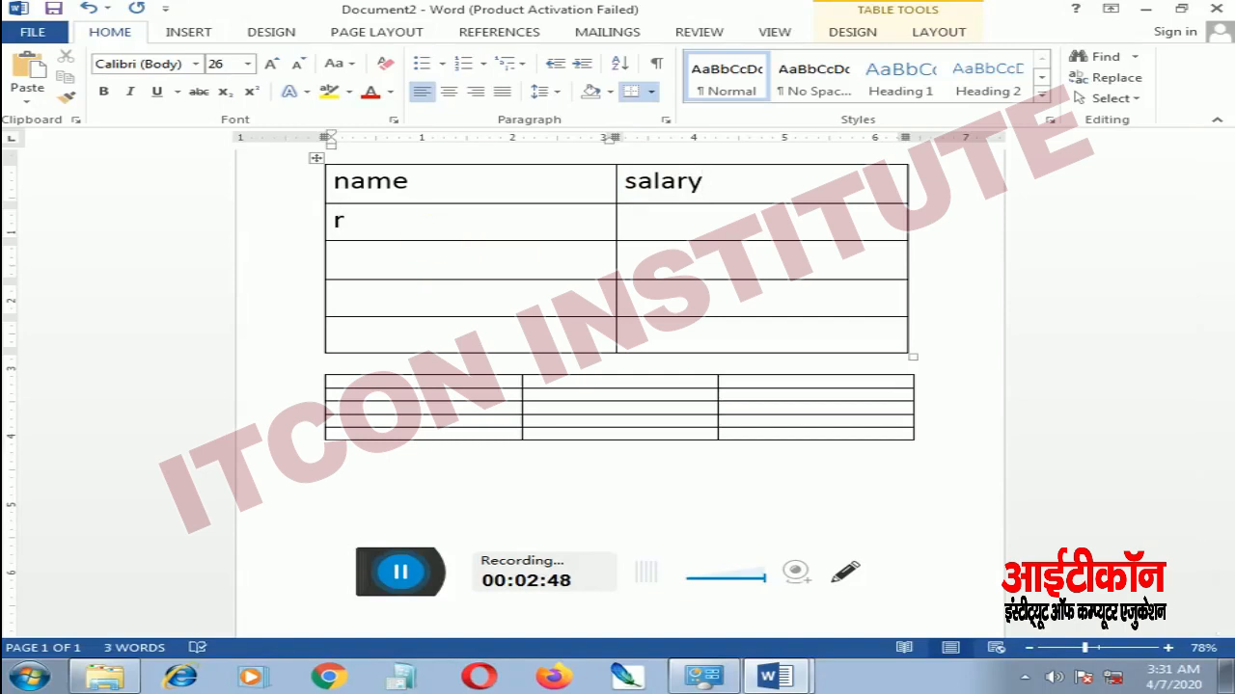
text(am)
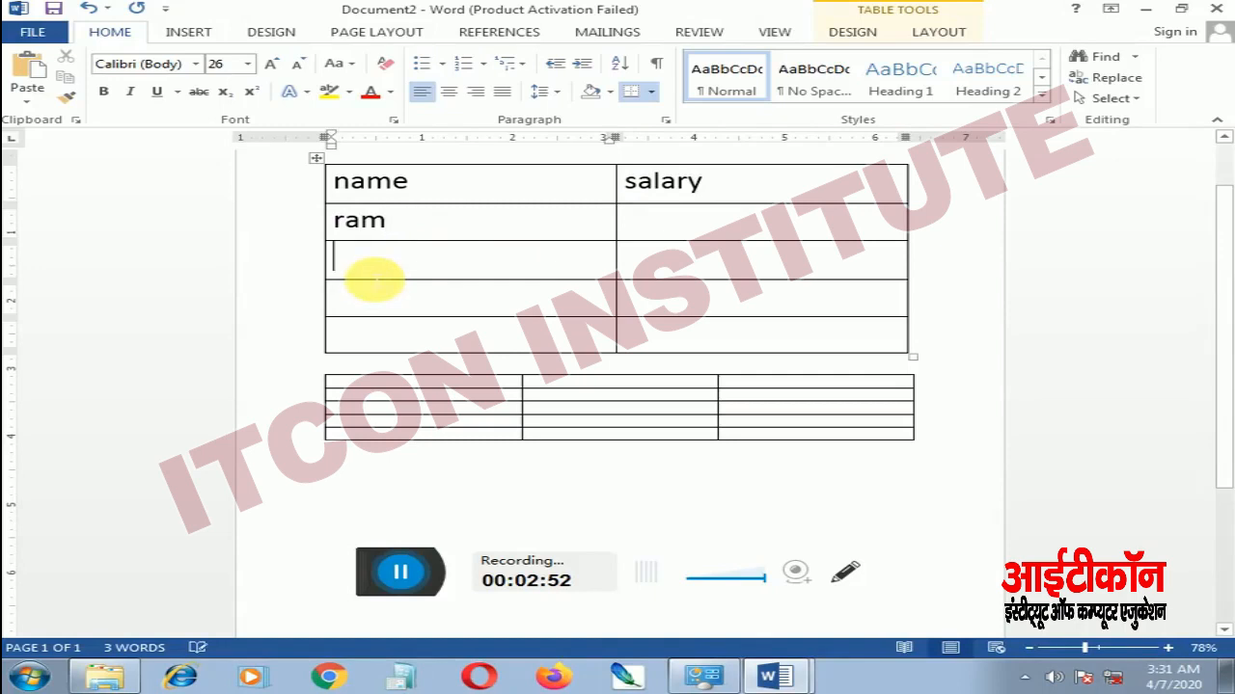
text(amm)
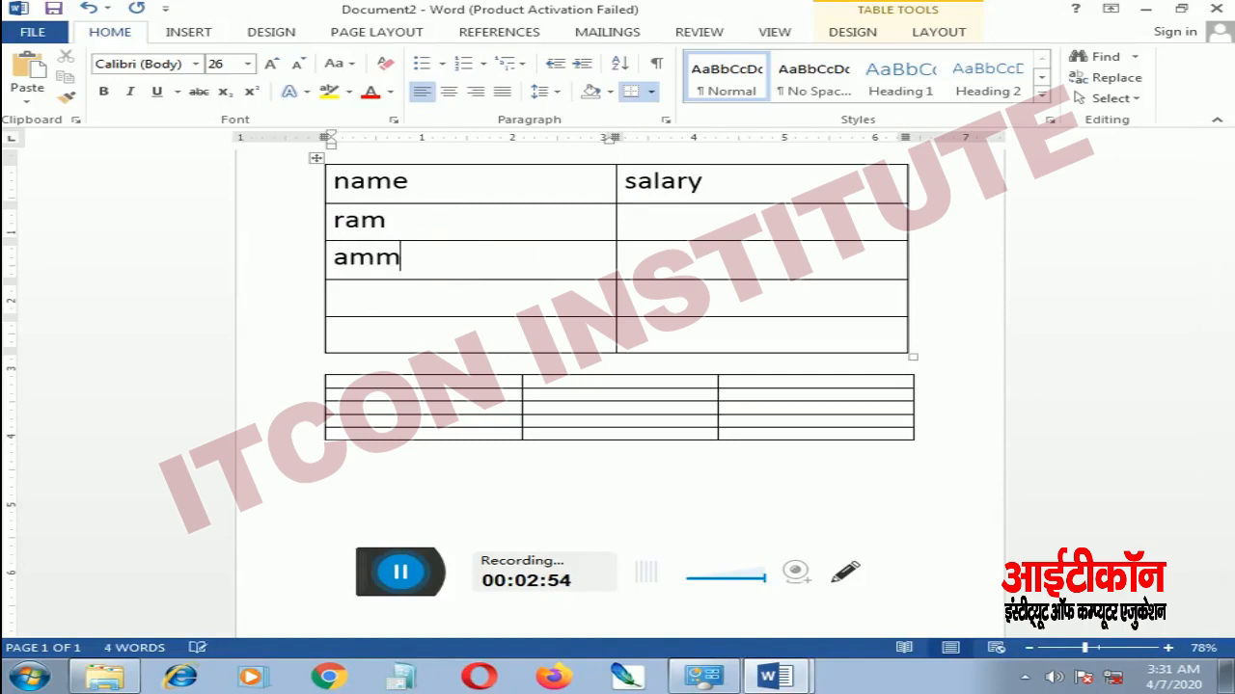
key(BackSpace)
text(it)
click(353, 314)
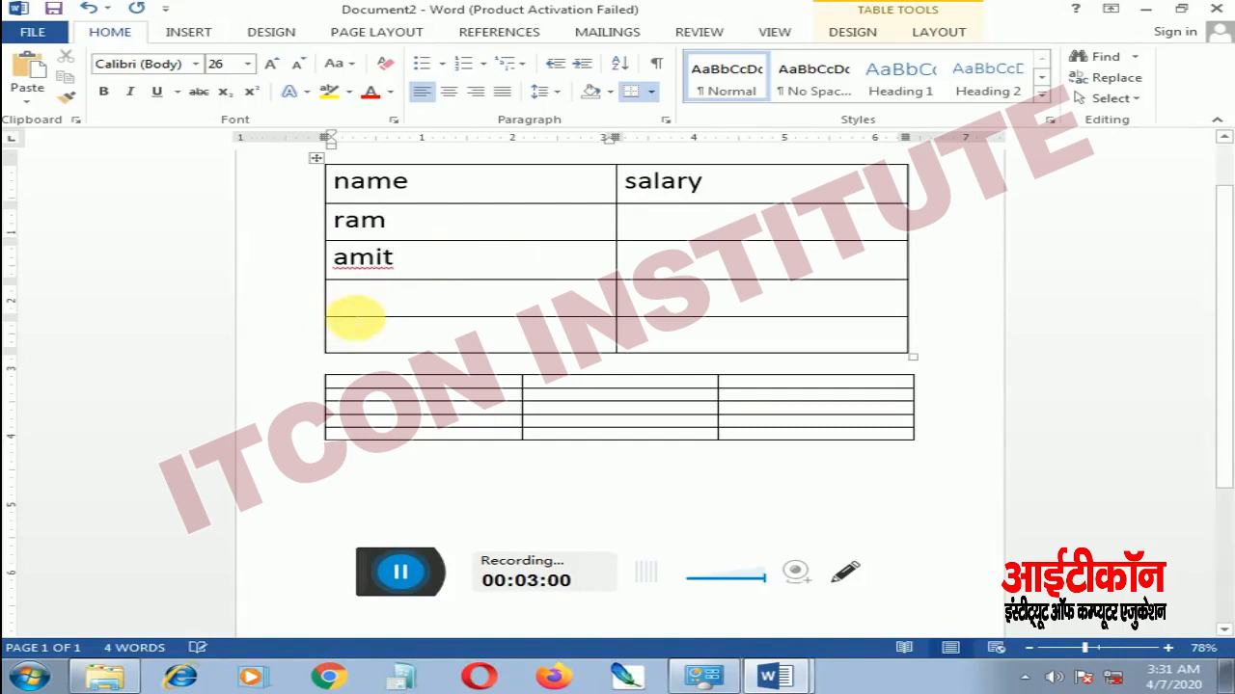
text(l)
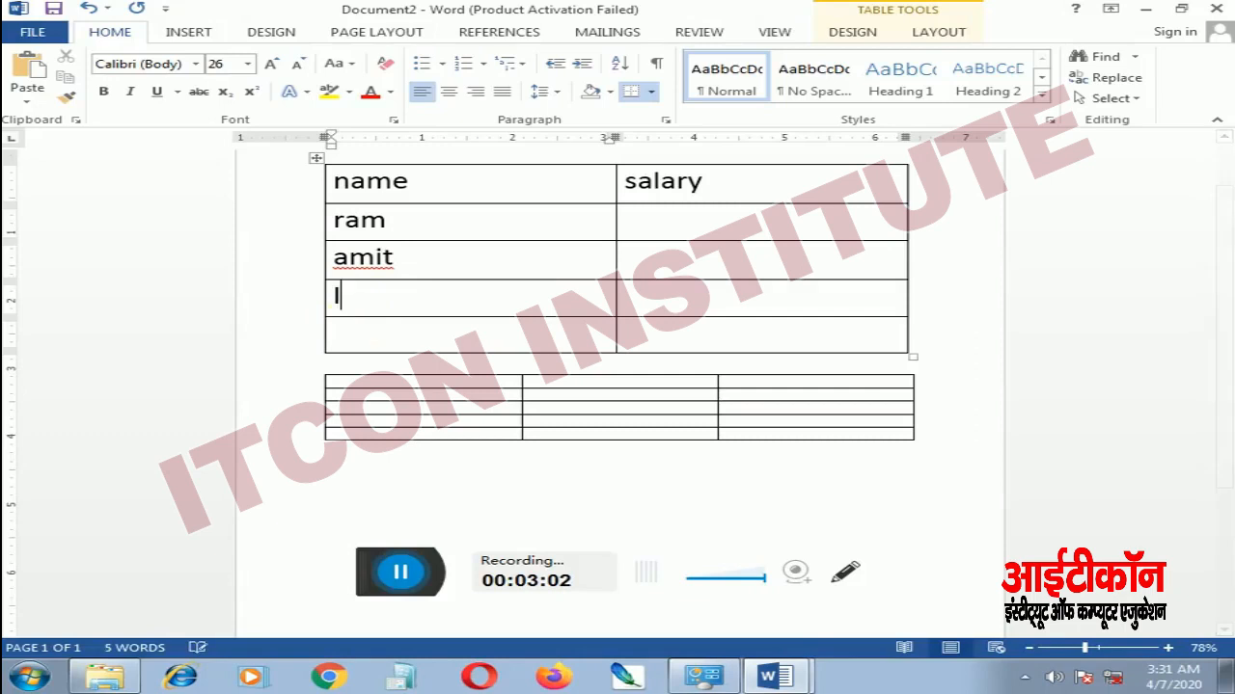
text(ok)
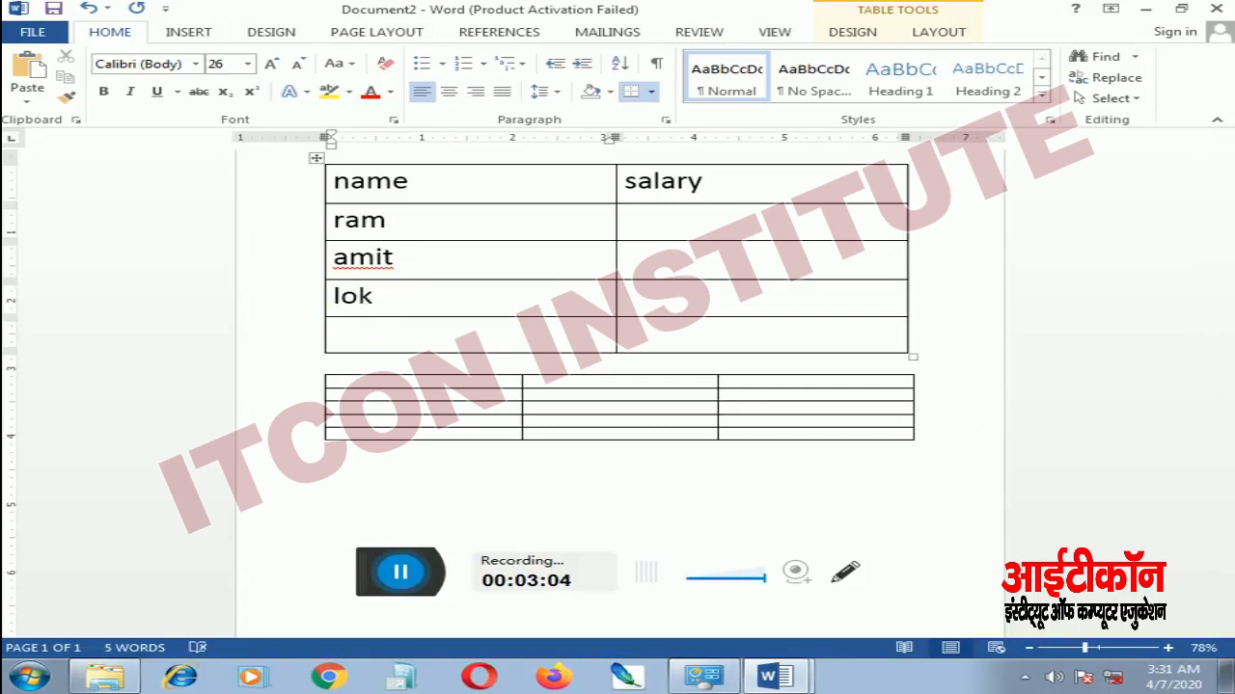
text(esh)
Change the case of the three names in the name column so each starts with a capital letter
click(653, 231)
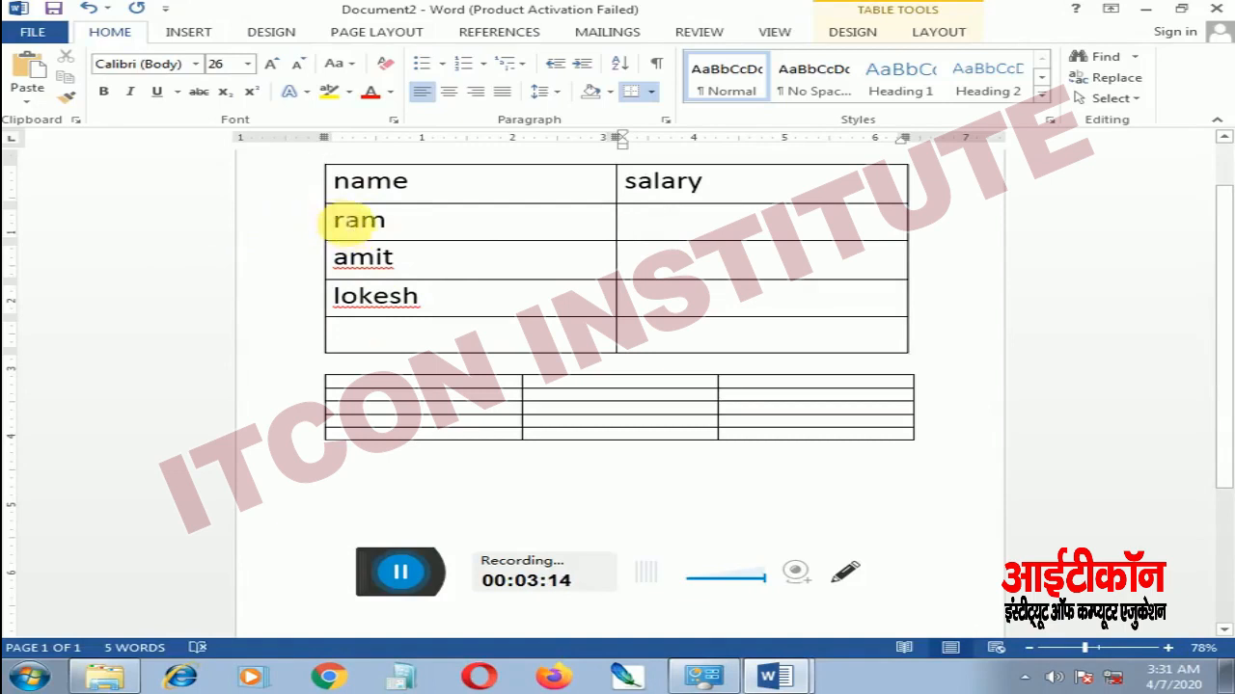
drag(333, 222, 401, 306)
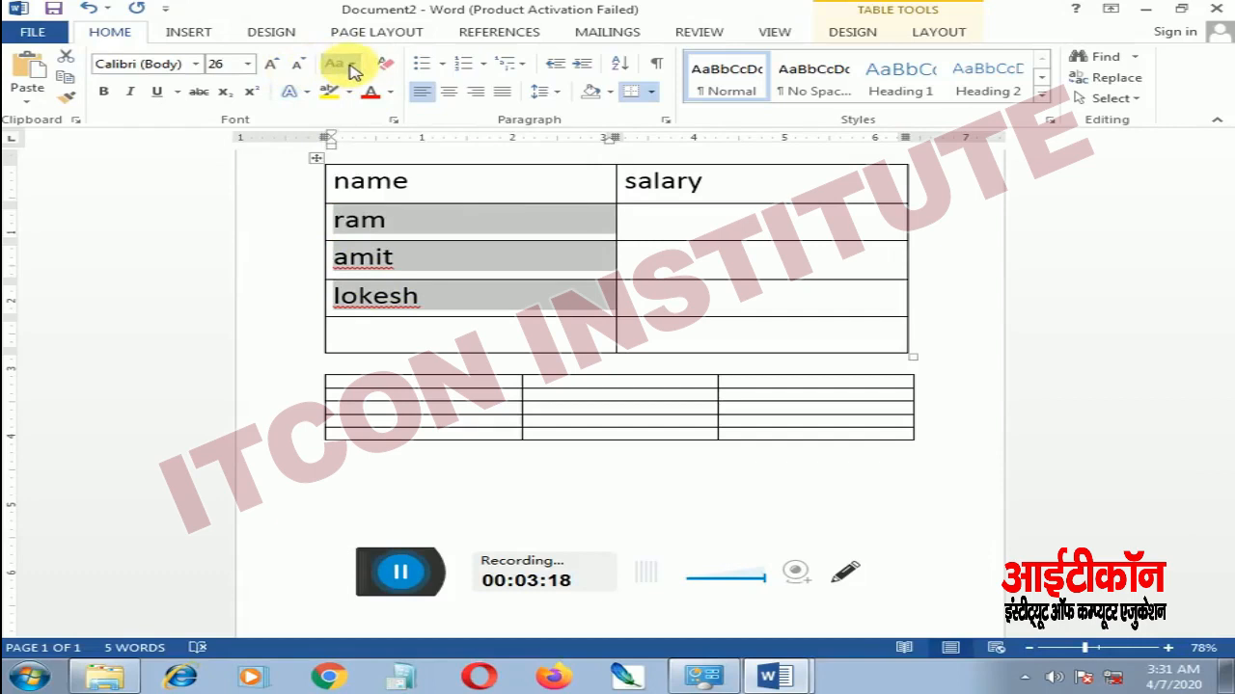
key(shift+F3)
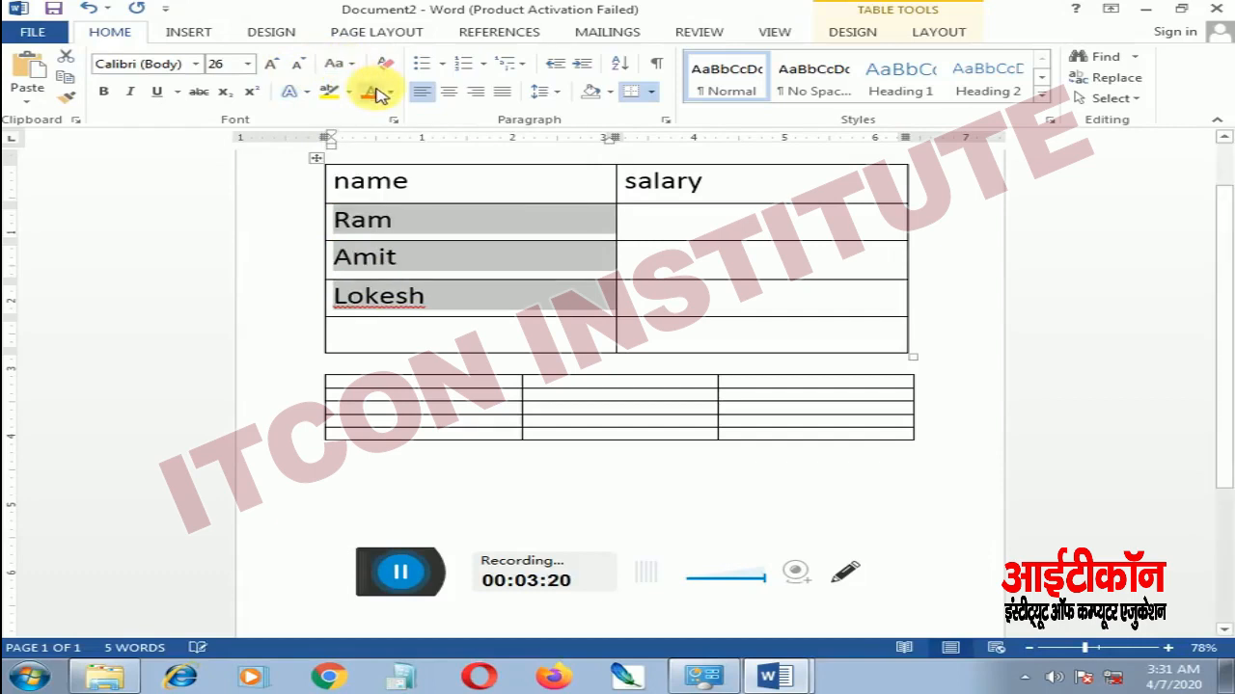
Enter the salaries 5000, 4000 and 2000 beside the three names, from the first to the third person
click(660, 227)
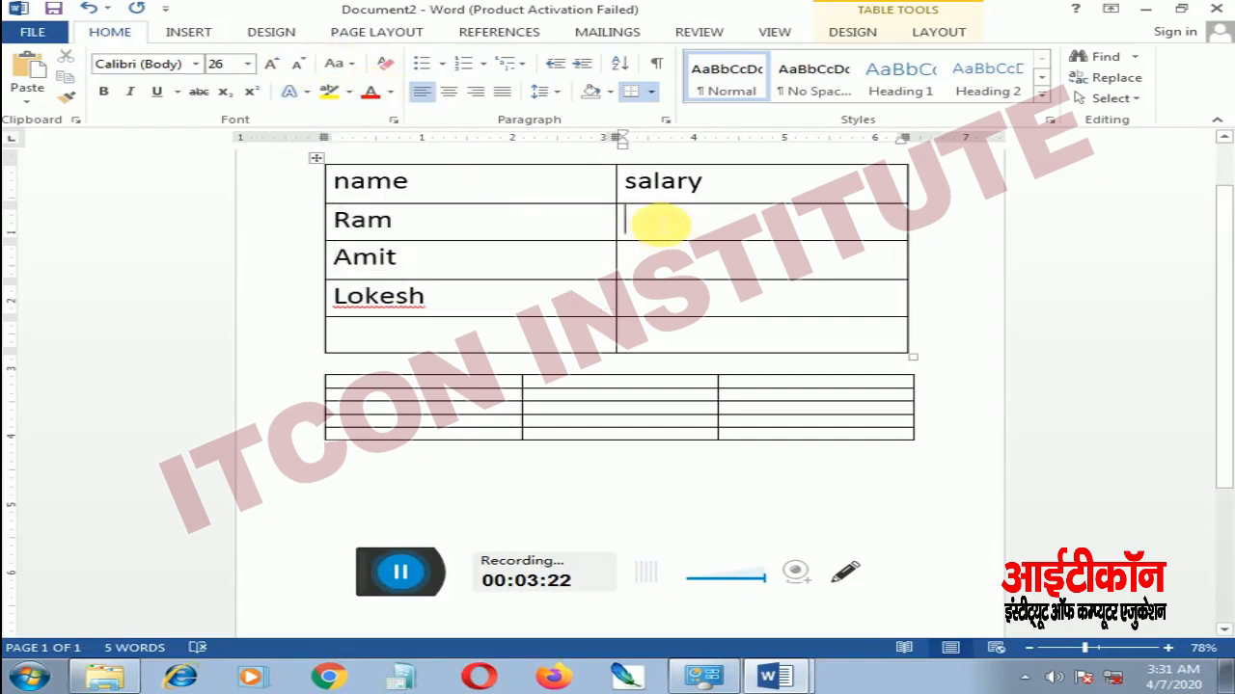
text(5000)
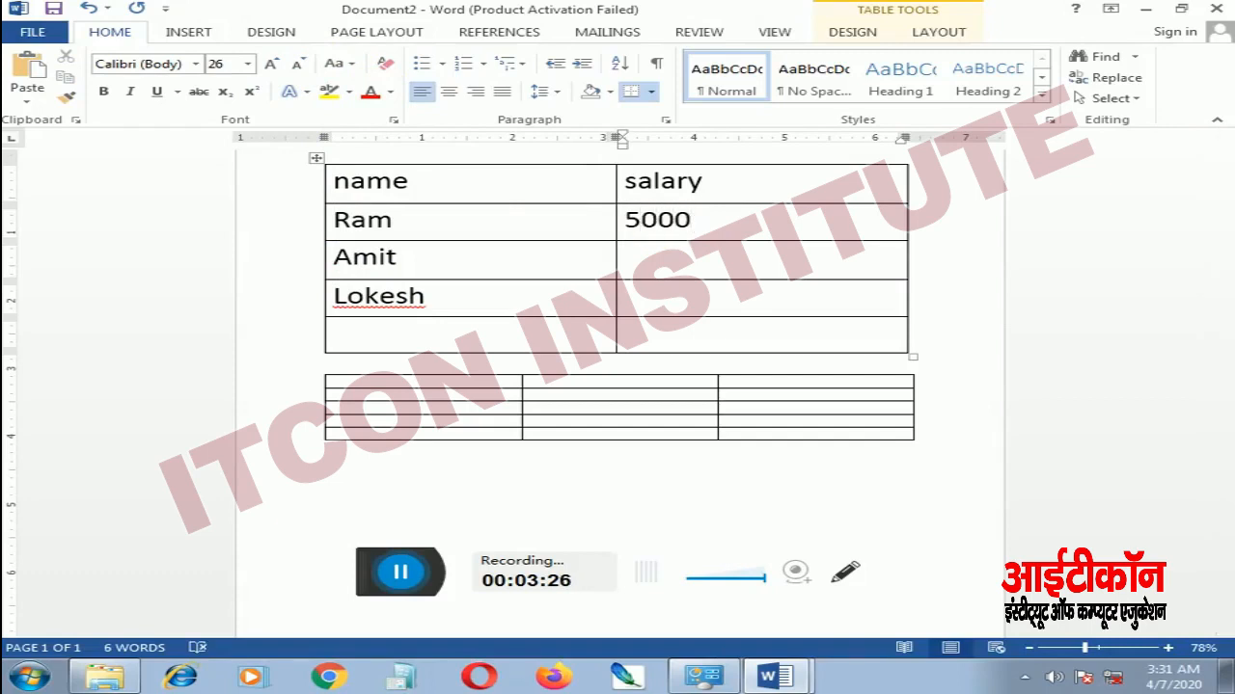
click(671, 257)
text(4000)
click(687, 310)
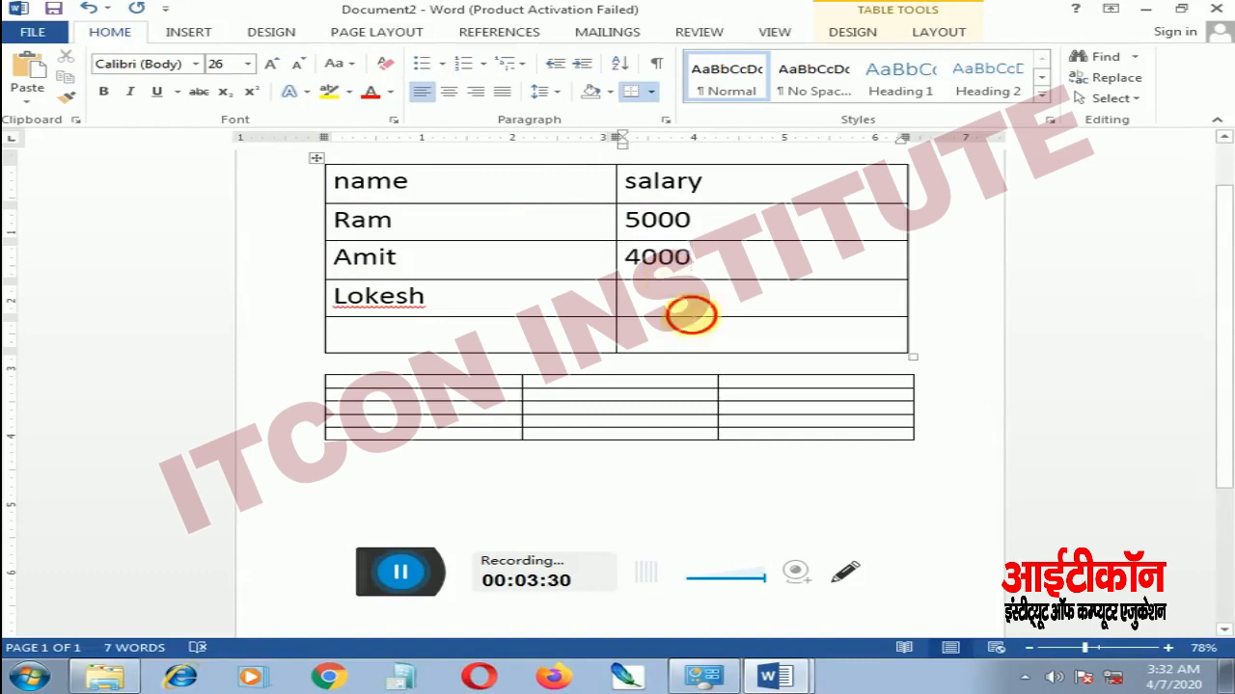
text(200)
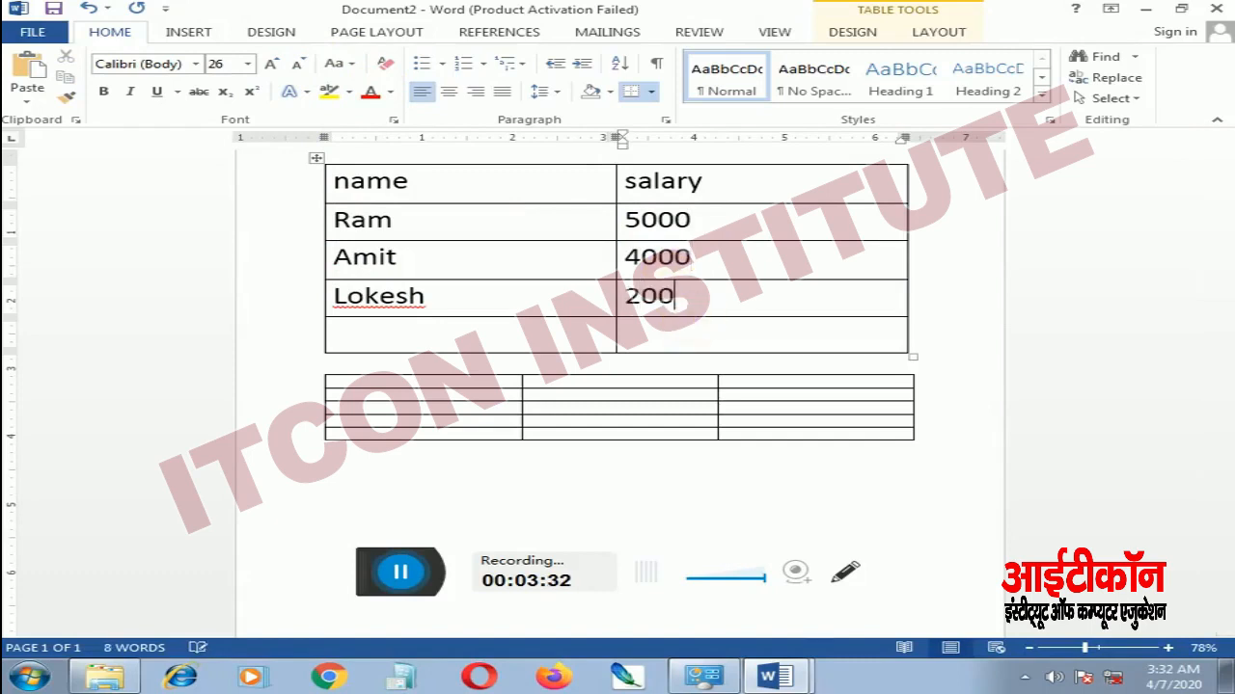
text(00)
key(BackSpace)
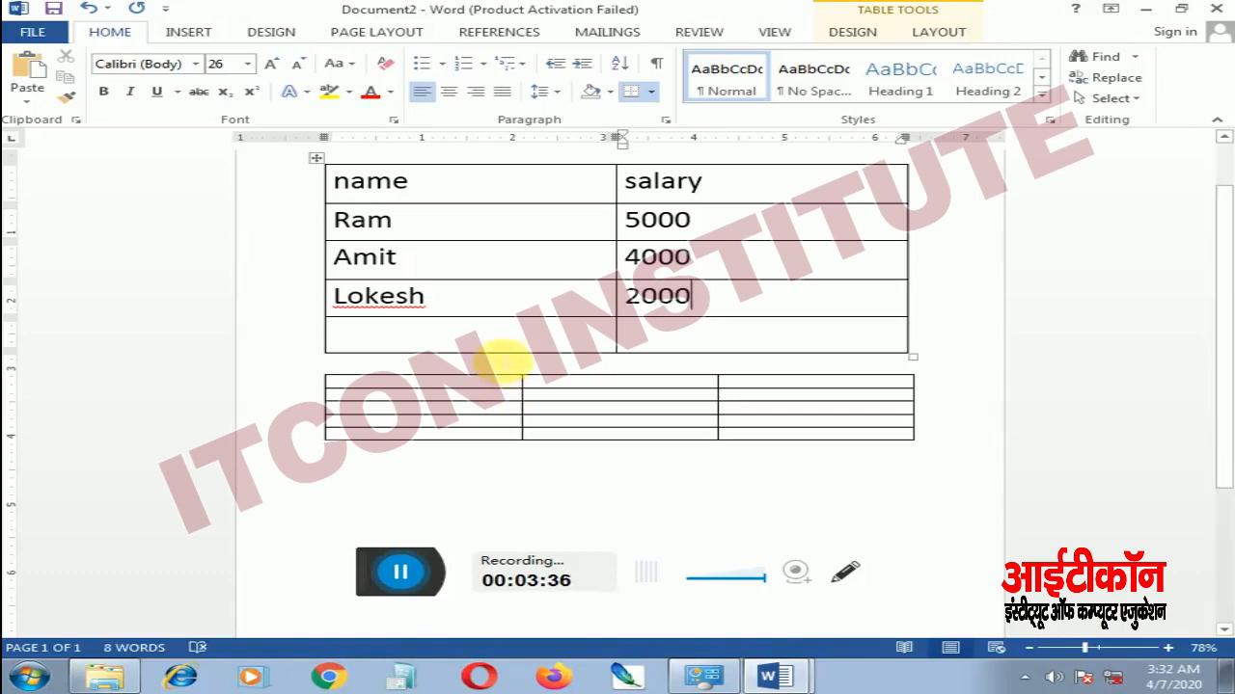
Enter "total" in the first cell of the upper table's last row
click(493, 343)
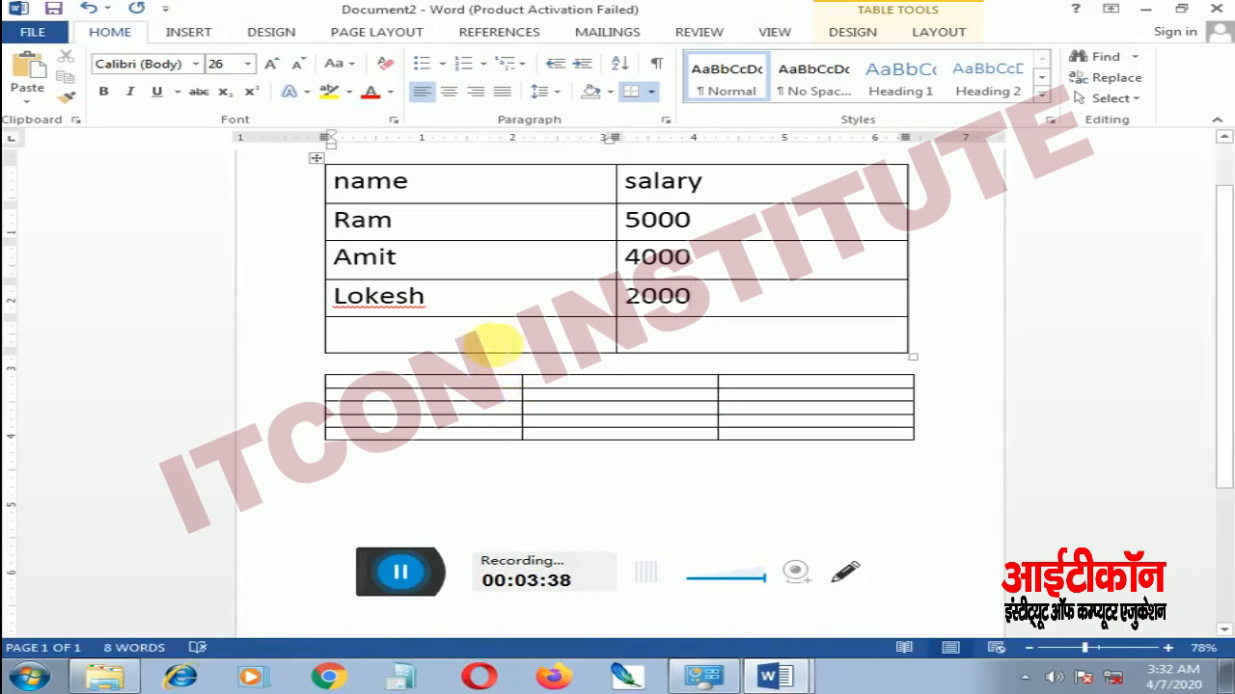
text(to)
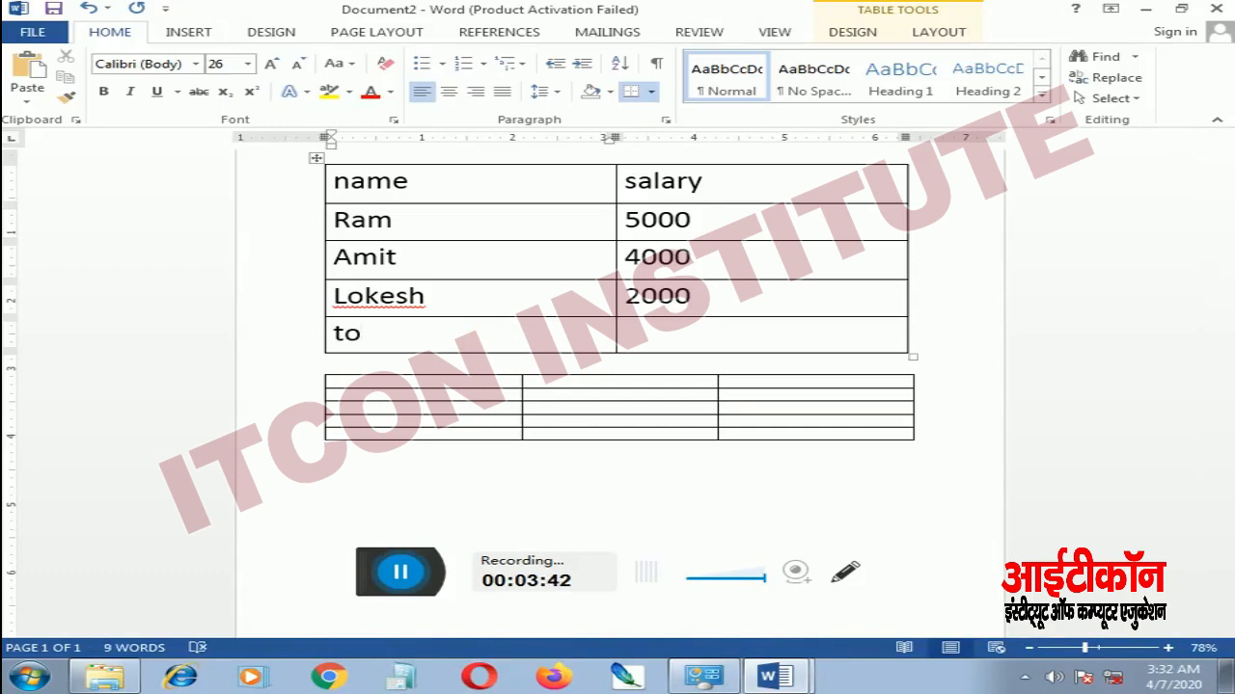
text(tal)
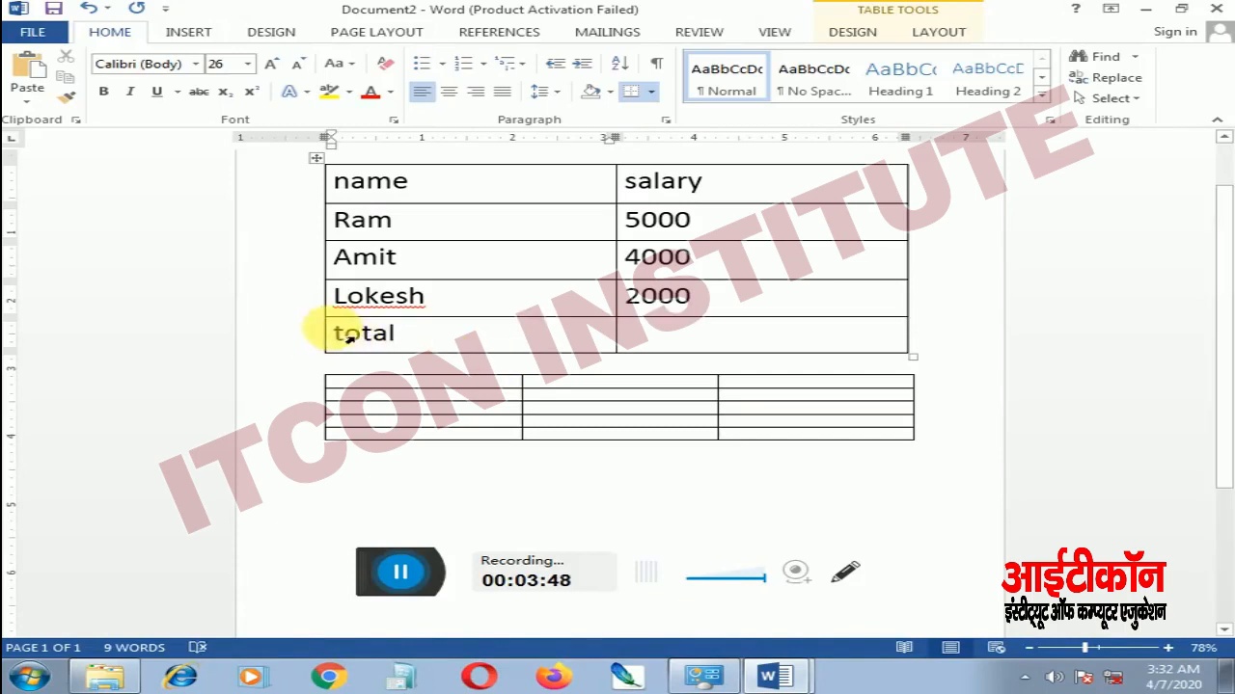
Replace the initial letter of the last row's label with a capital so it reads "Total"
key(Home)
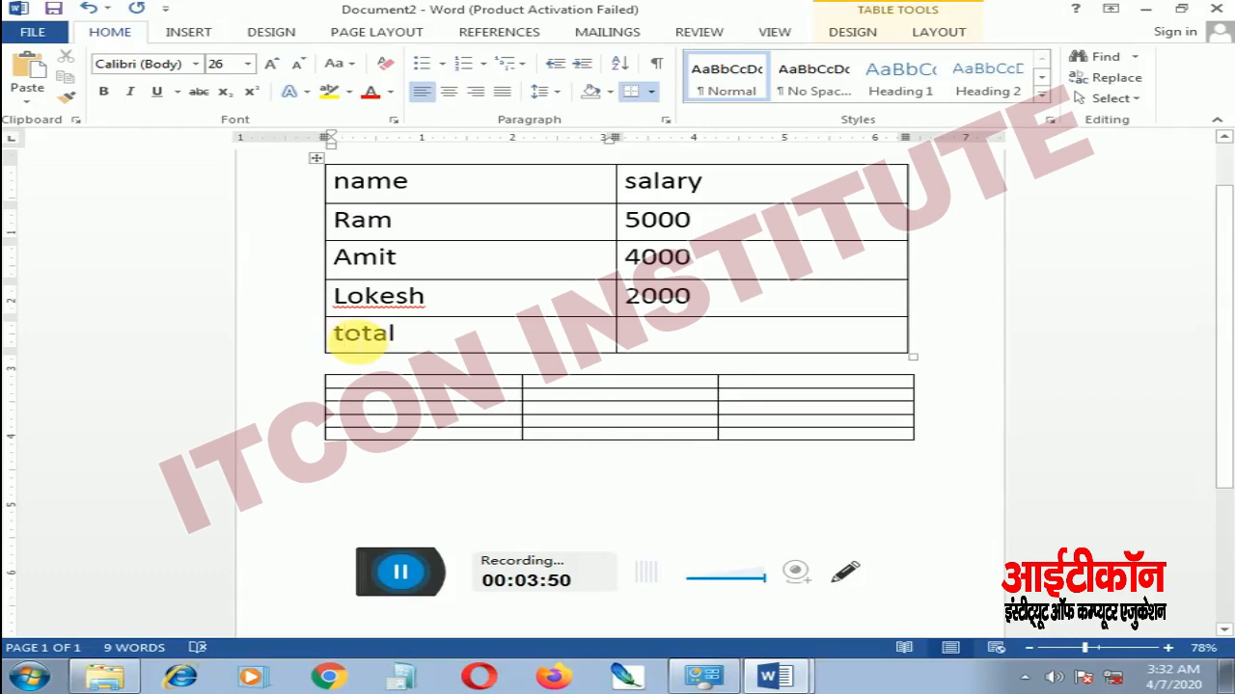
key(Delete)
text(t)
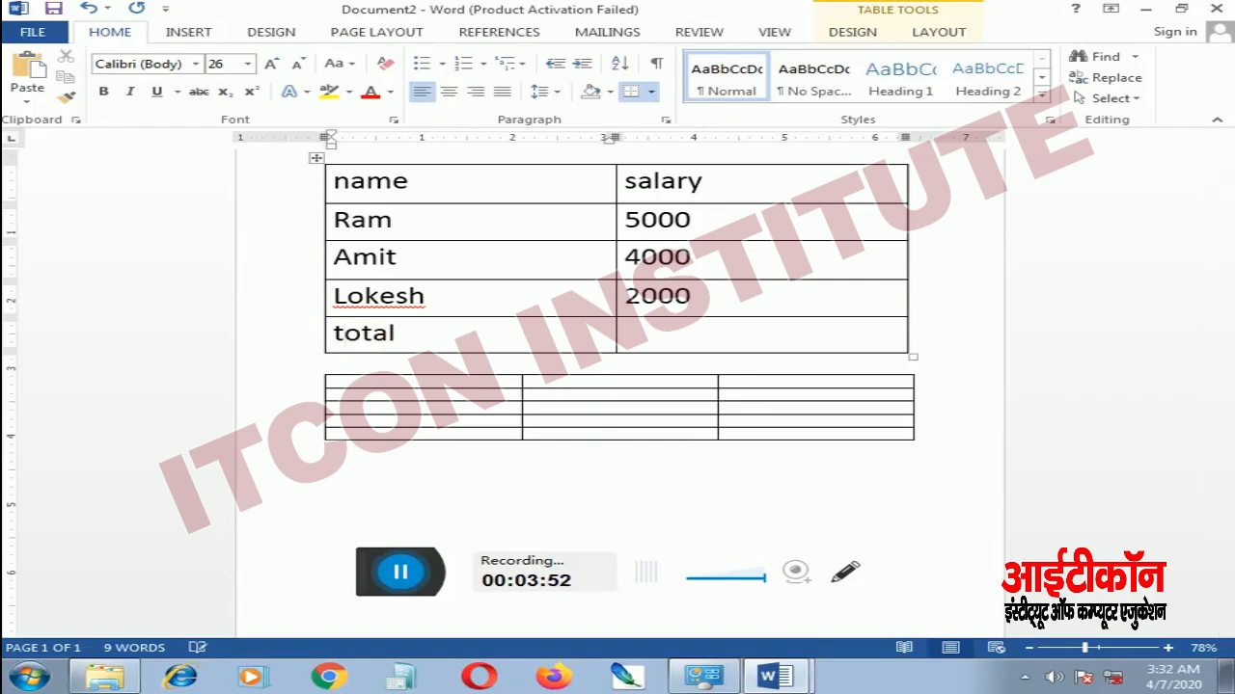
key(BackSpace)
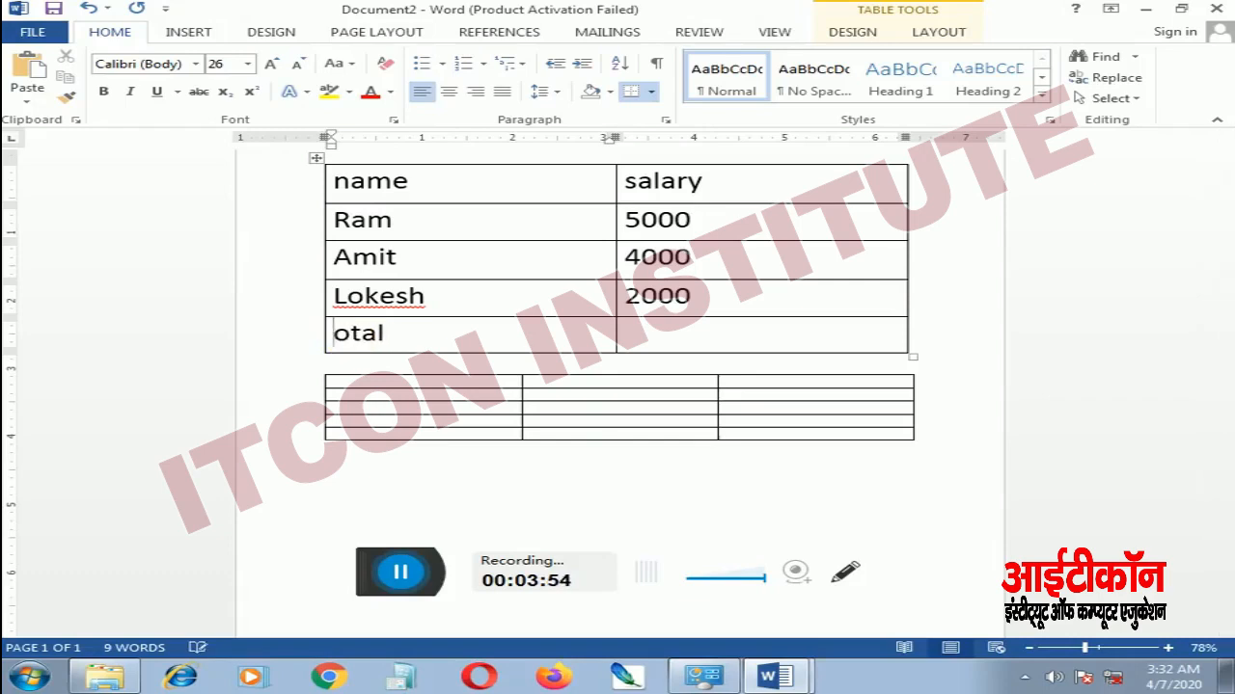
key(shift)
key(shift)
key(shift)
key(shift)
key(shift)
key(Escape)
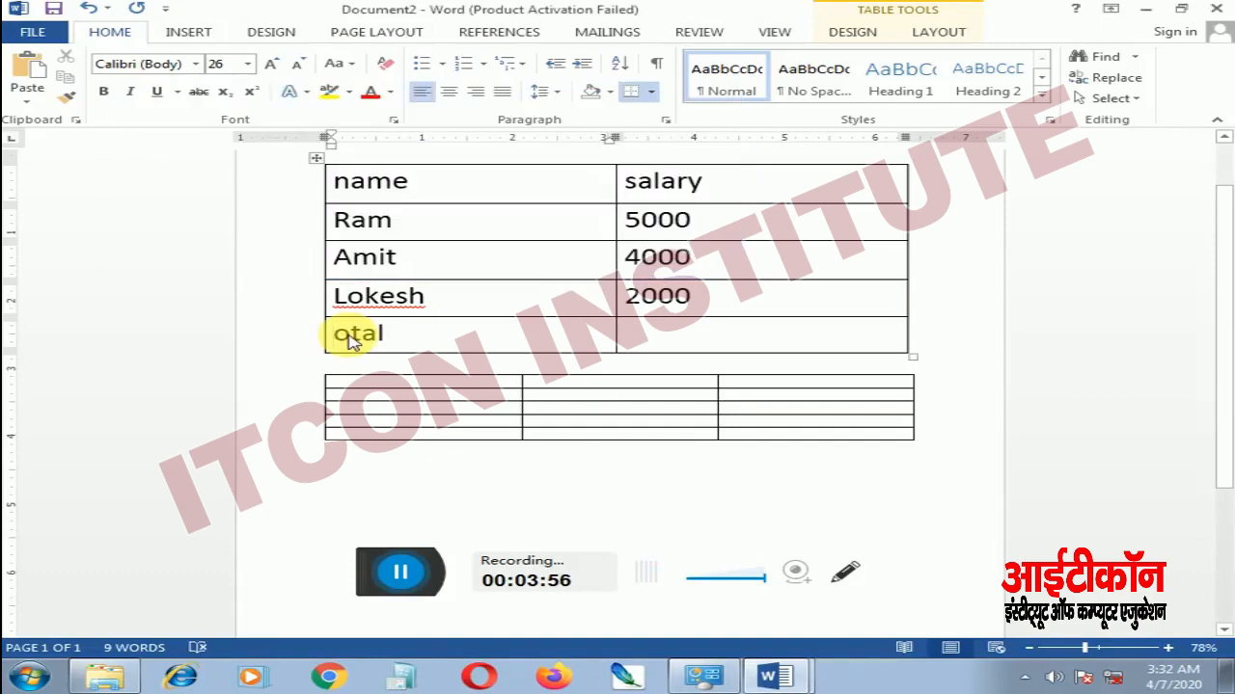
text(TT)
key(BackSpace)
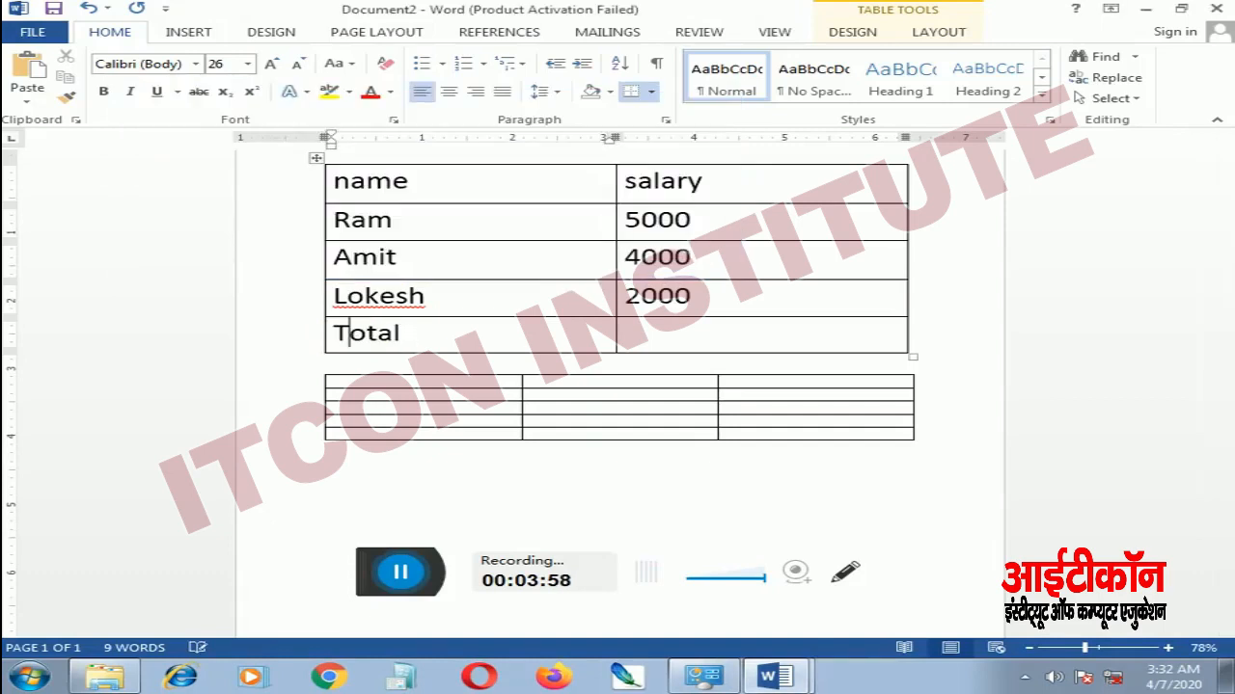
Check the topic list in Document1 and return to the table in Document2
click(652, 337)
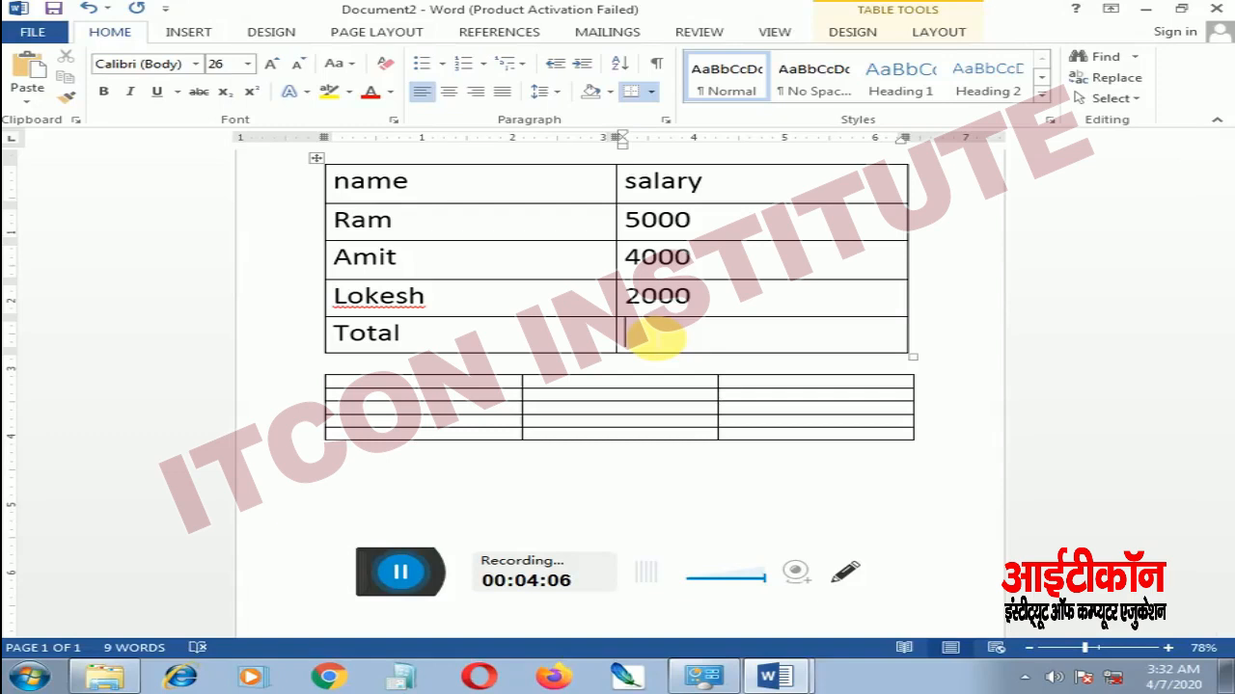
click(767, 682)
click(725, 620)
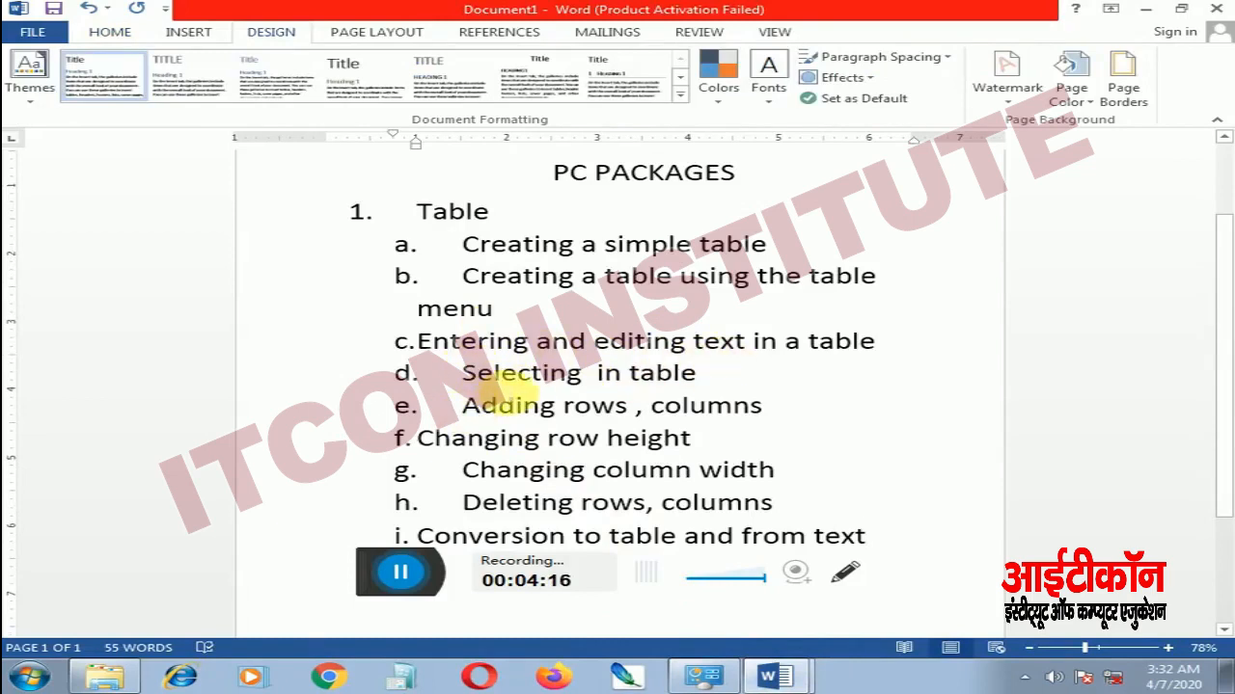
click(779, 677)
click(749, 629)
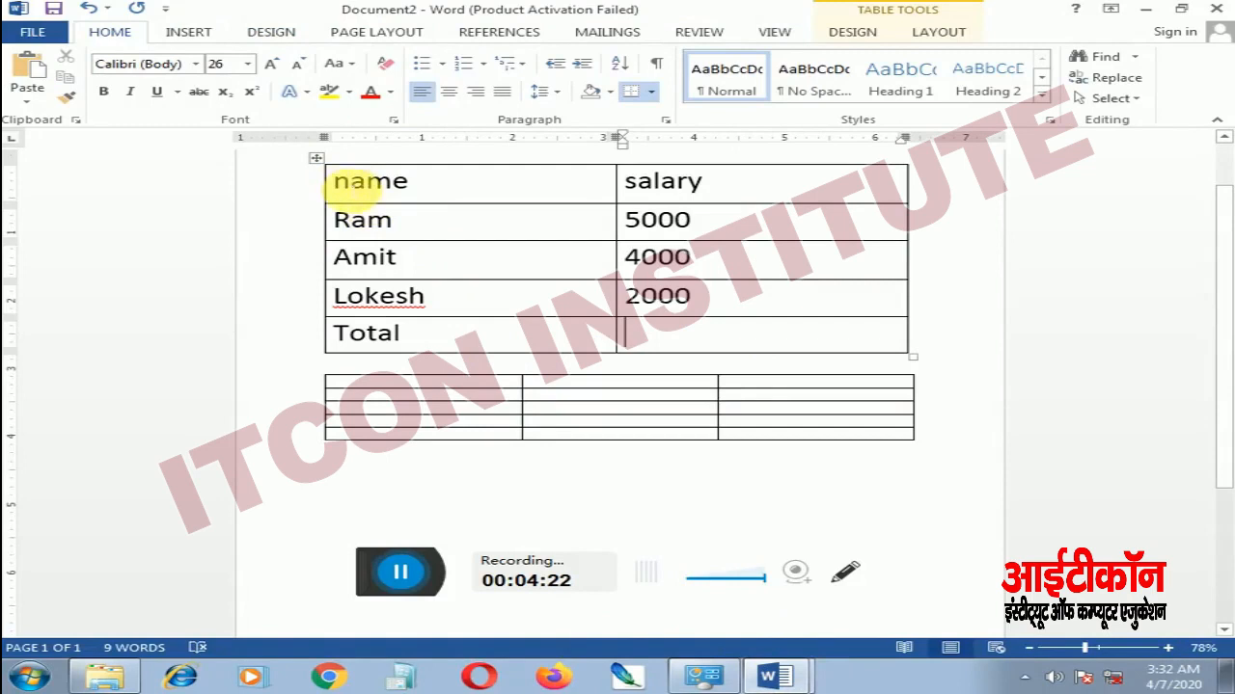
Practise selecting the "name" heading, the table's columns and the entire document, and clear the selection
drag(334, 182, 463, 193)
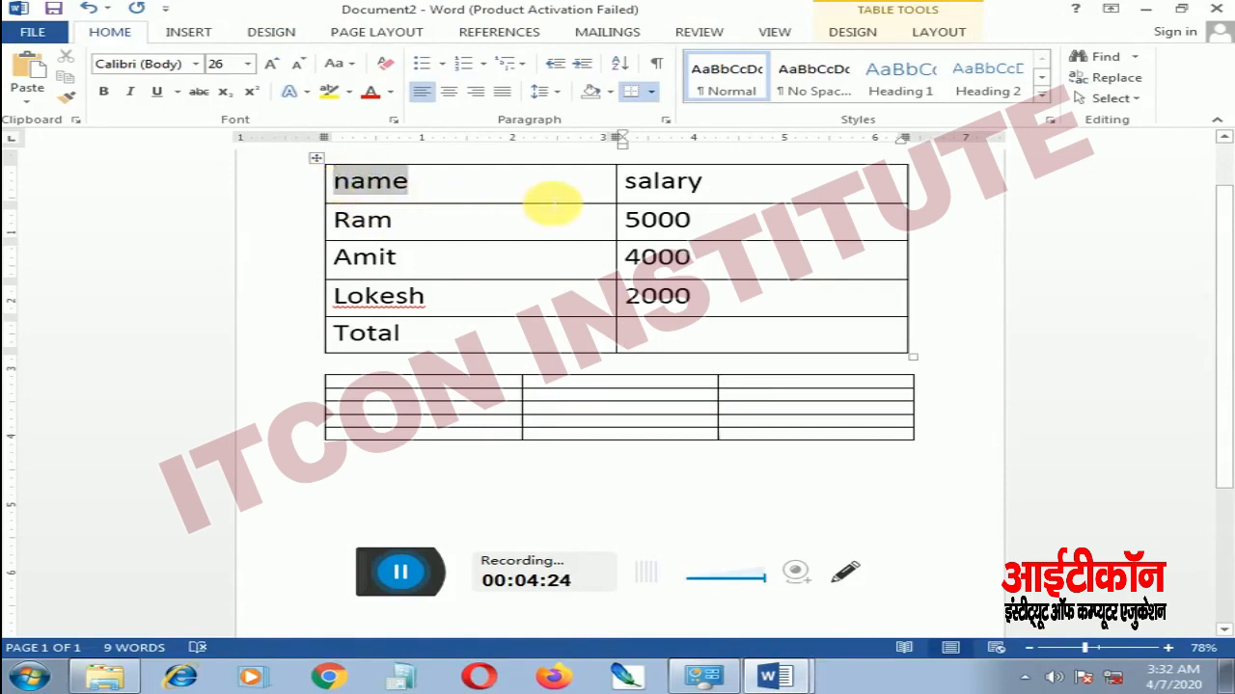
drag(627, 182, 750, 330)
drag(386, 182, 438, 342)
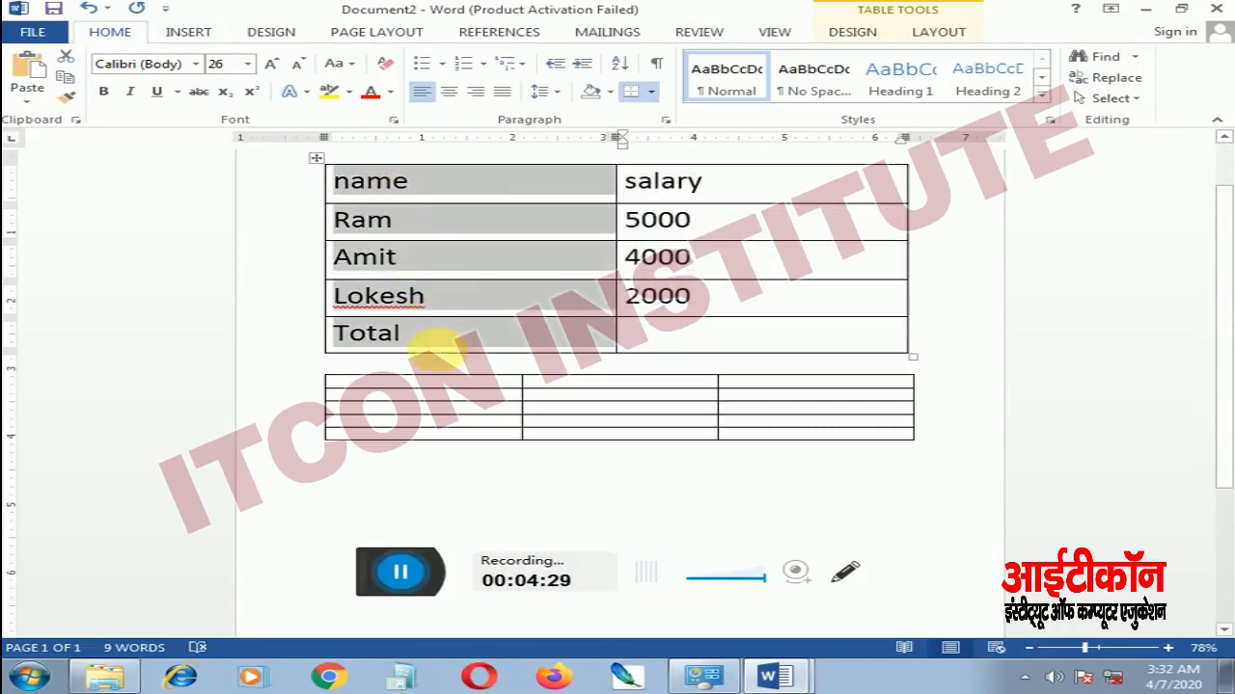
click(404, 196)
key(ctrl+a)
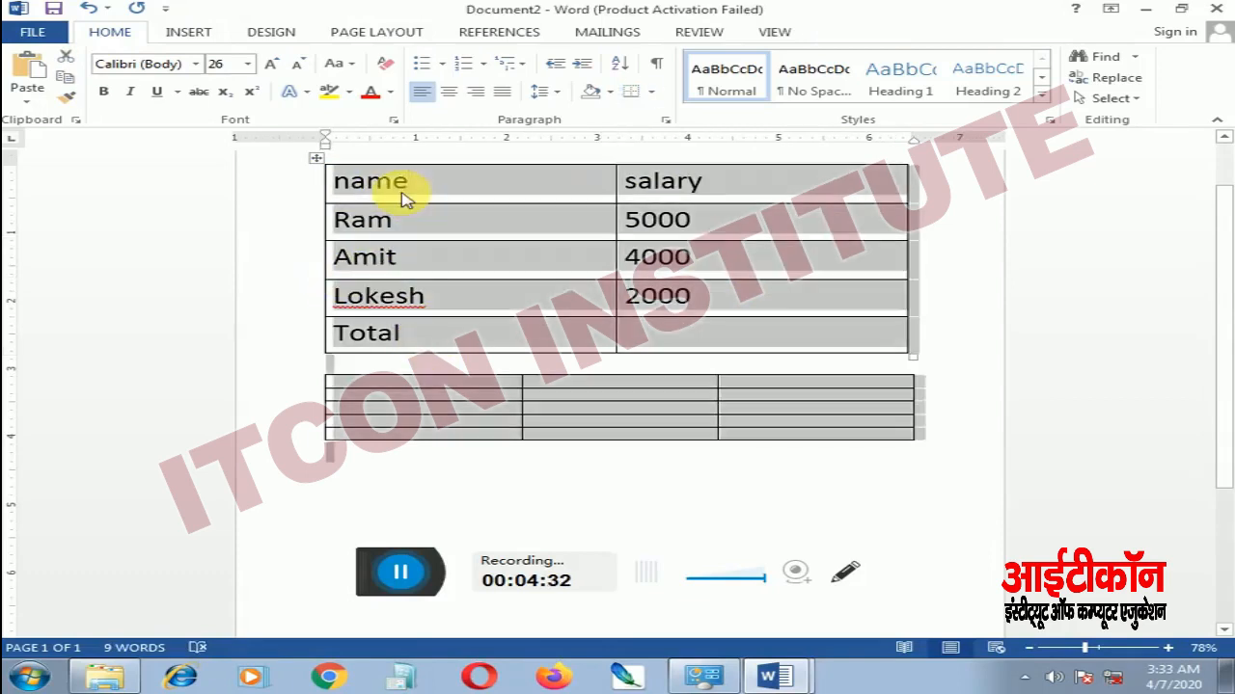
click(412, 193)
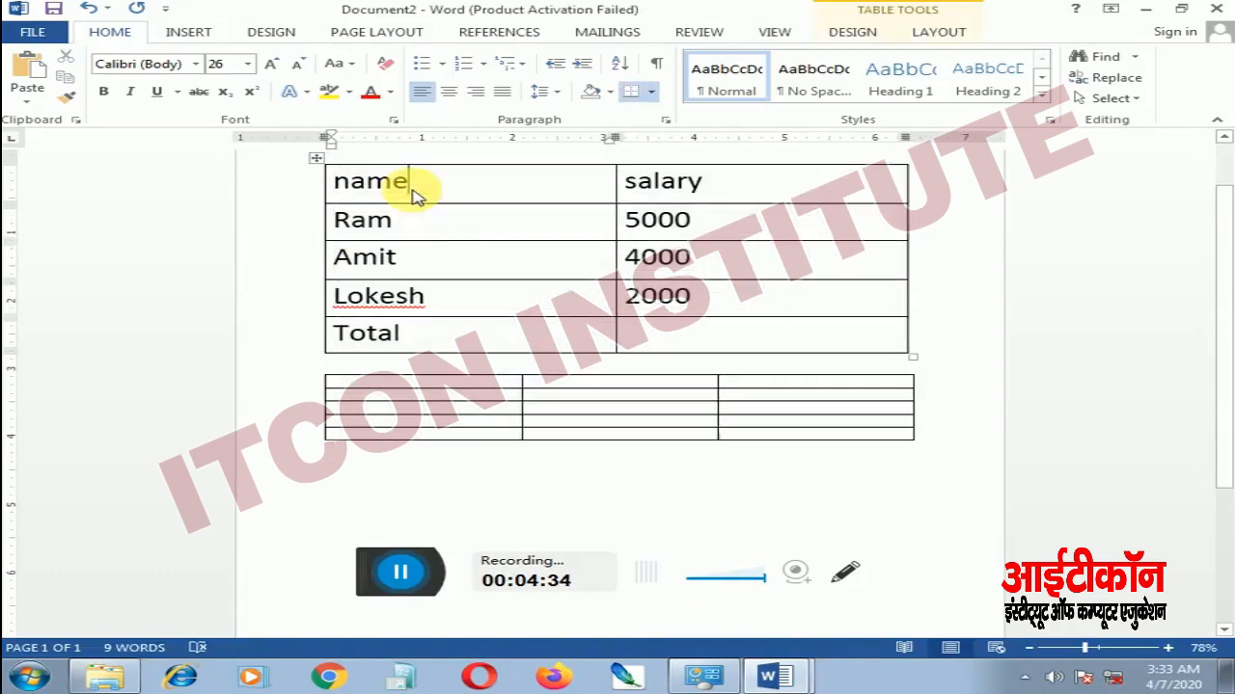
After checking the topic list in Document1, insert a blank column to the right of the name column in Document2
click(772, 665)
click(725, 603)
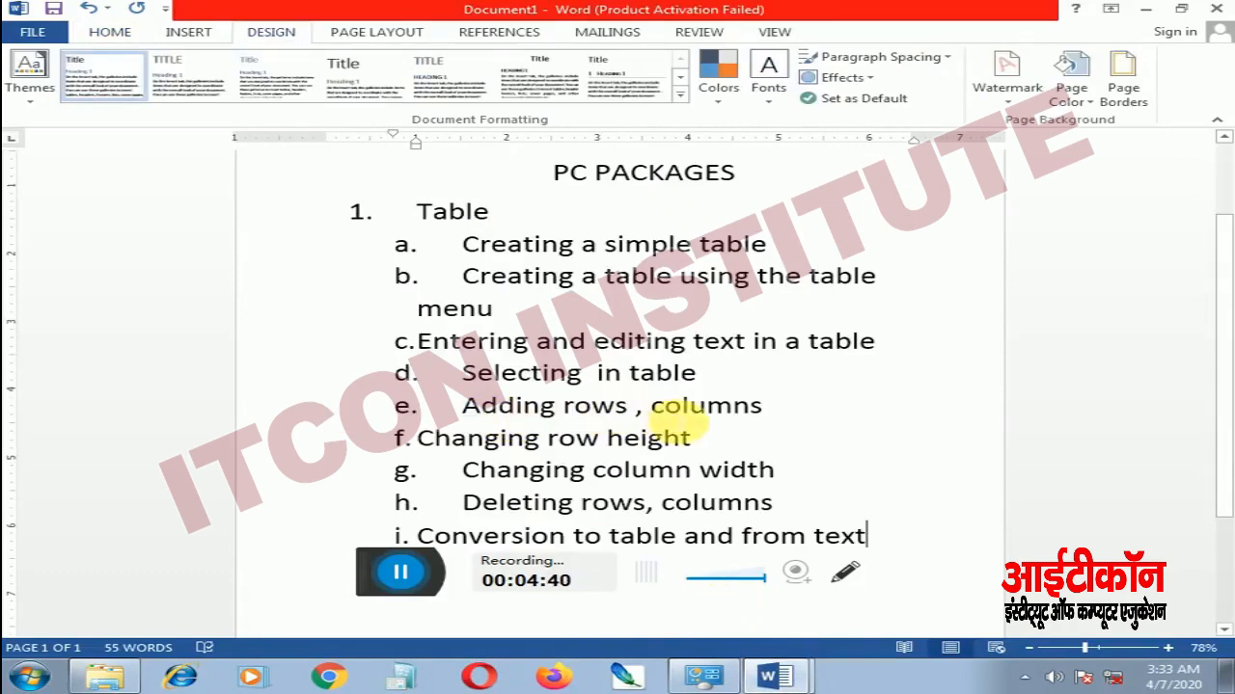
click(689, 671)
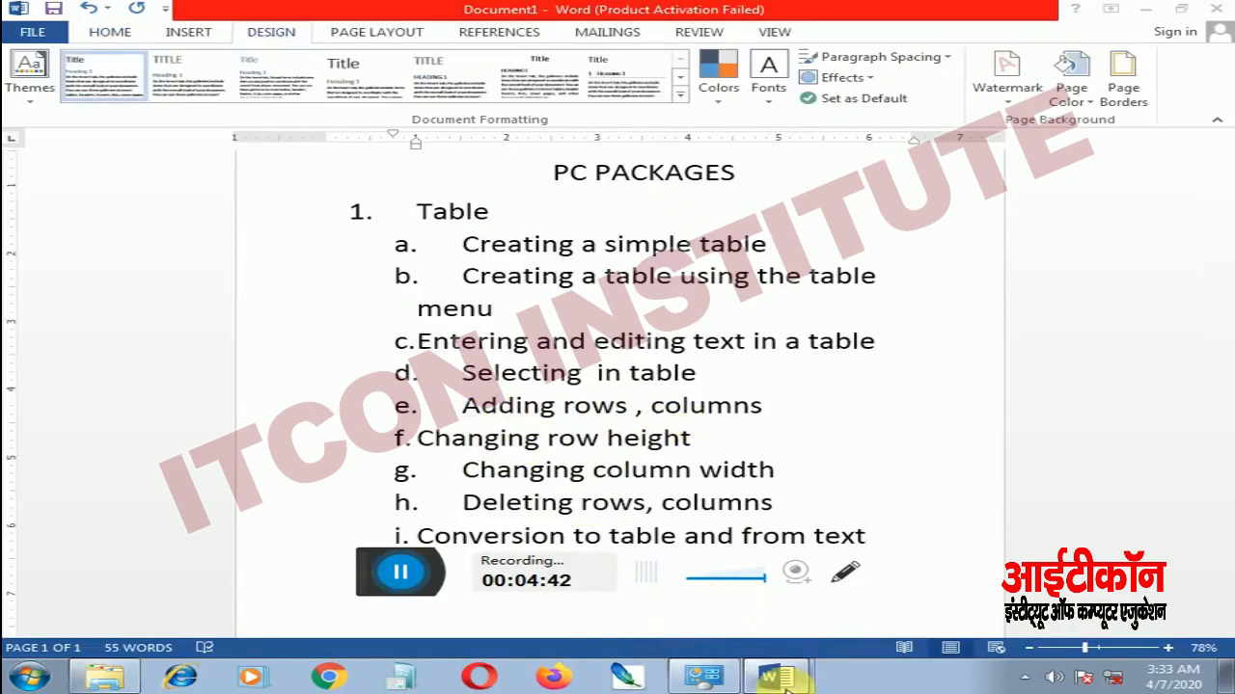
click(730, 642)
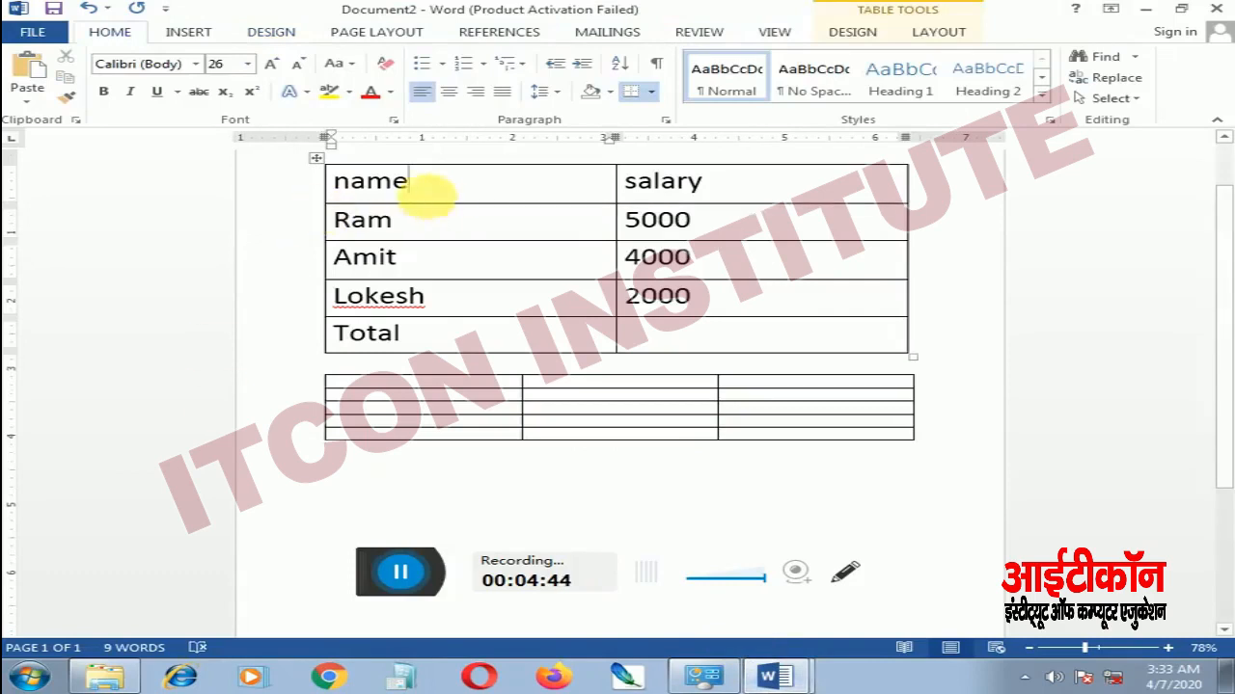
right_click(431, 193)
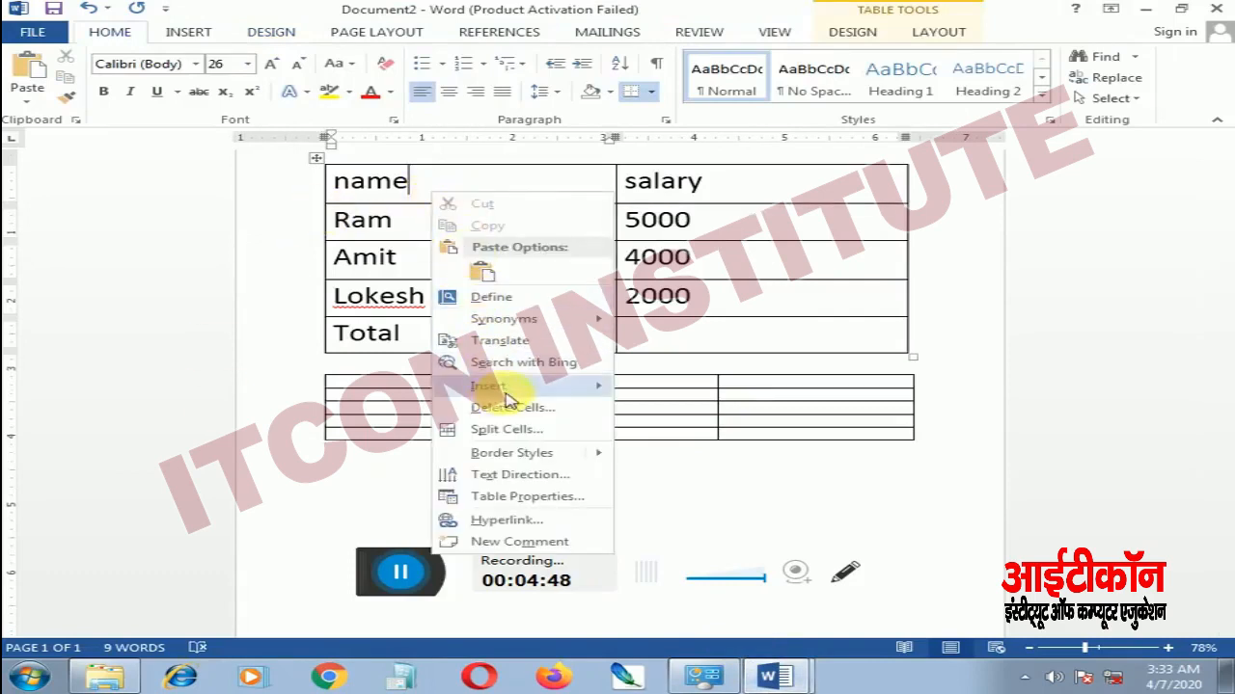
click(684, 415)
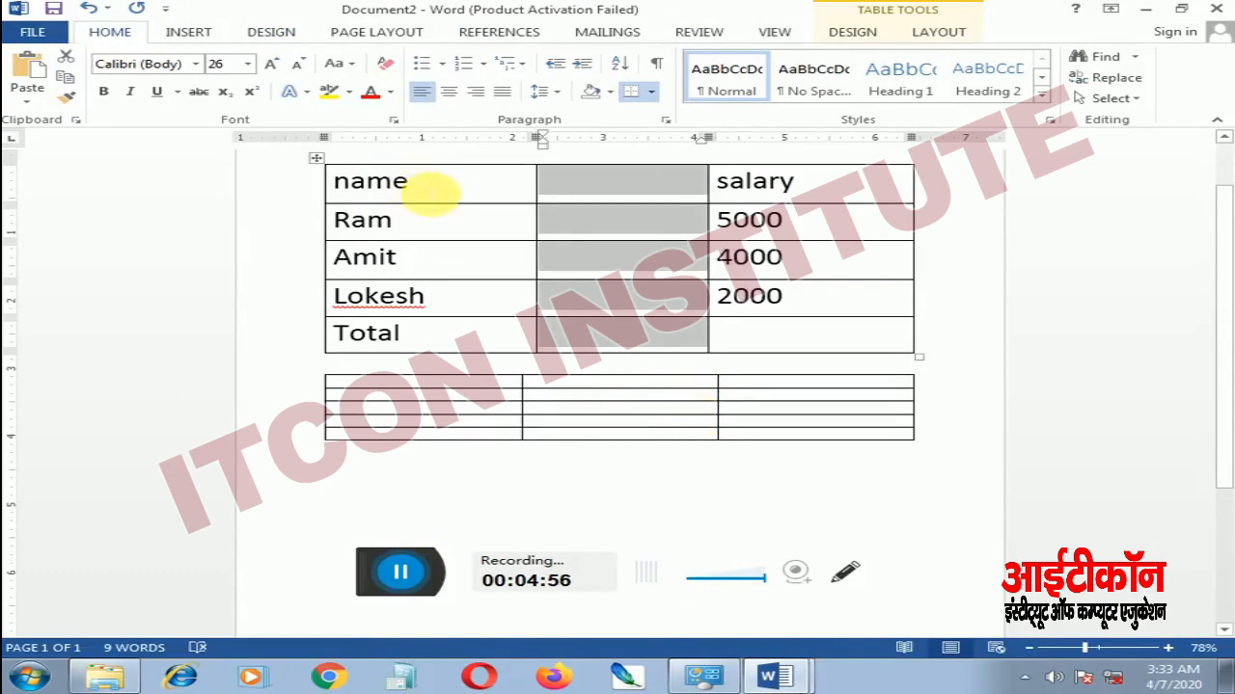
Insert a blank row directly below the heading row of the upper table
click(431, 191)
right_click(434, 193)
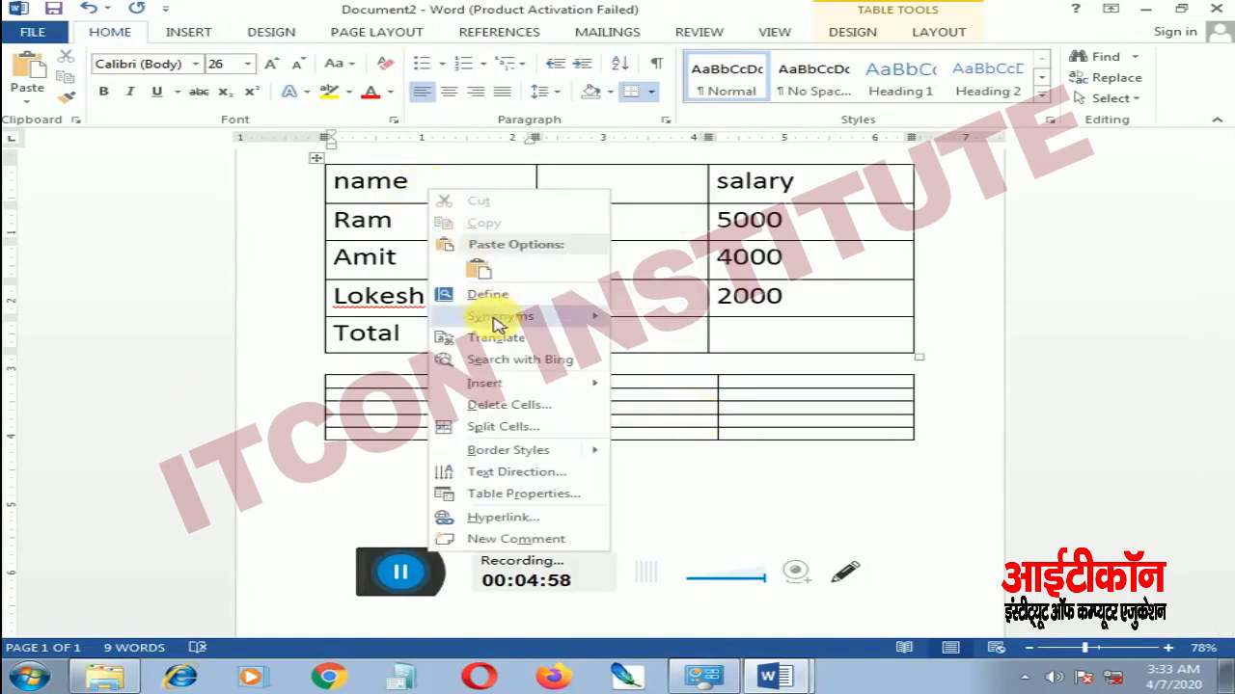
click(690, 450)
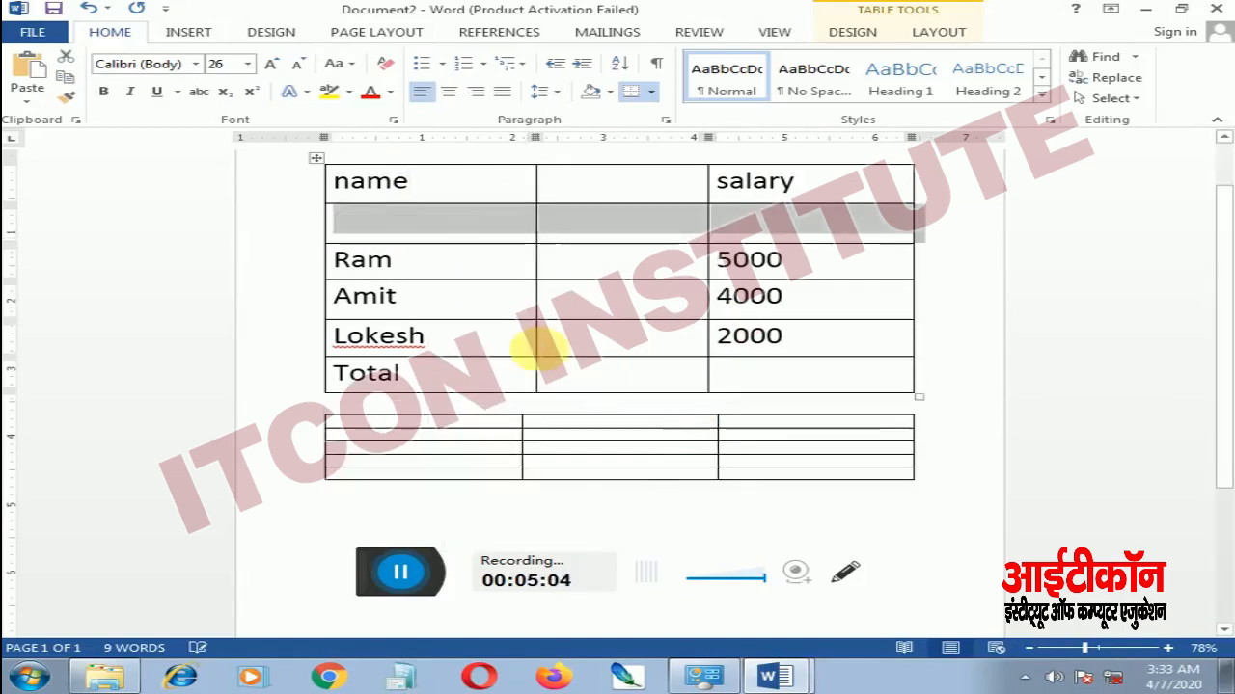
click(410, 263)
right_click(404, 262)
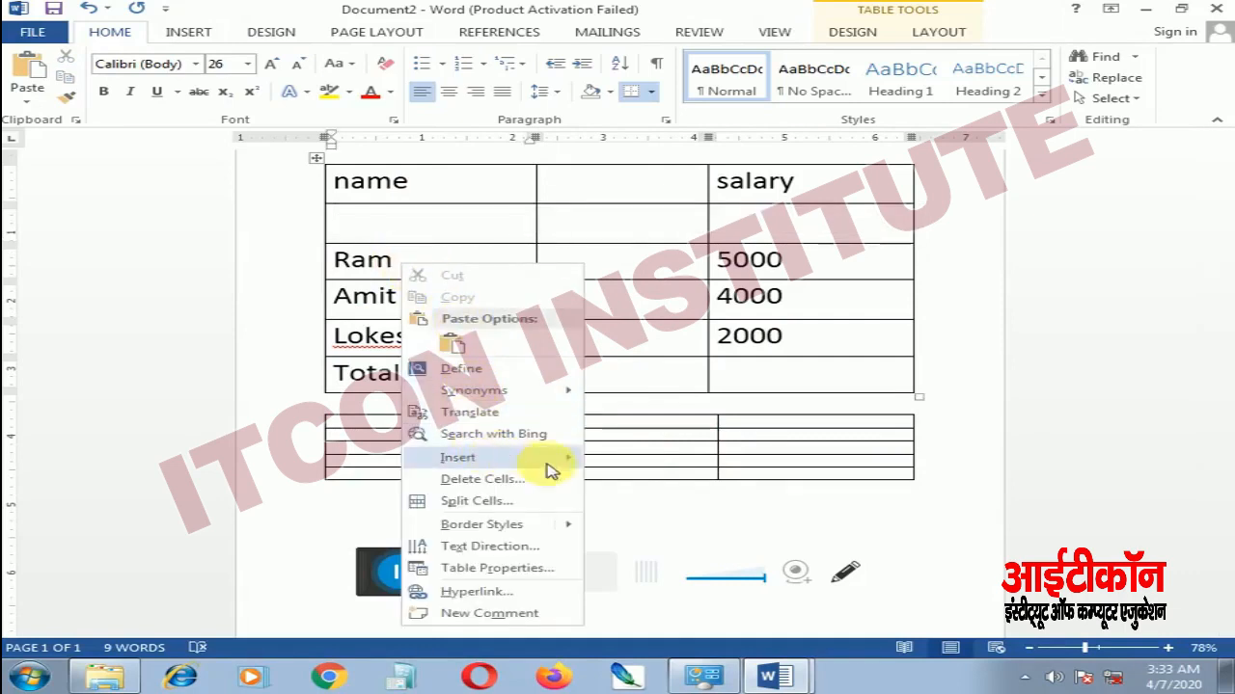
click(345, 184)
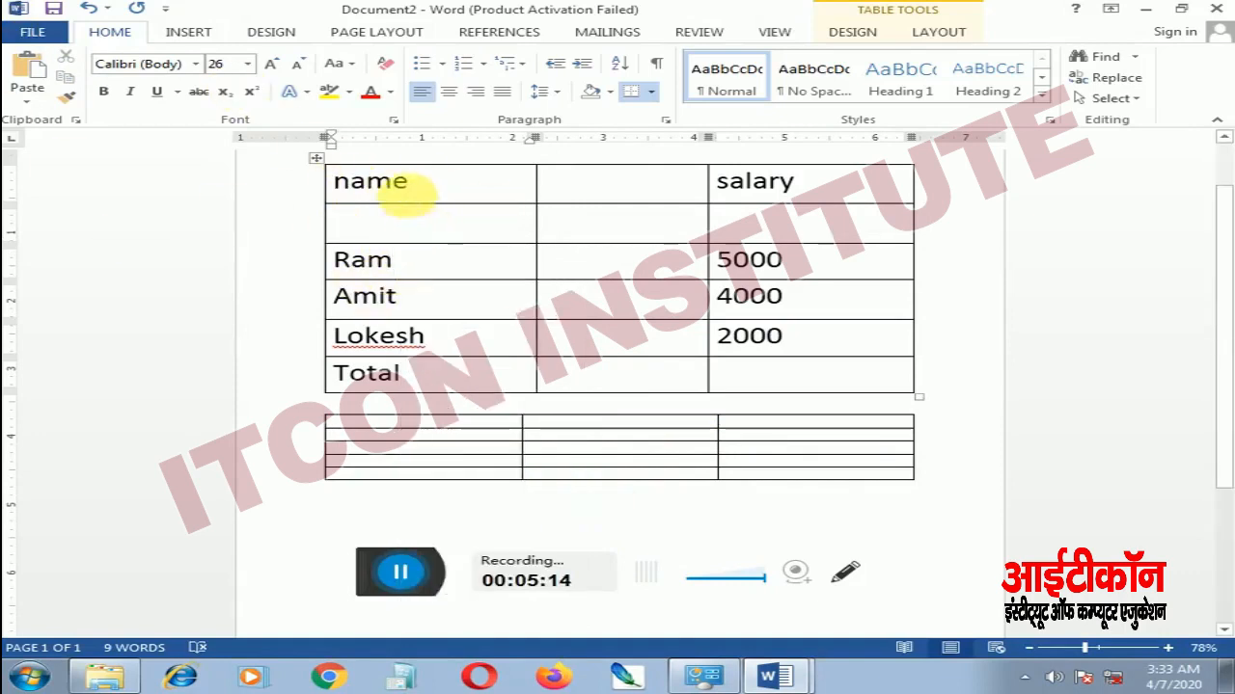
Try deleting the "name" heading cell with Shift cells left, and undo both that deletion and the blank row insertion
right_click(429, 191)
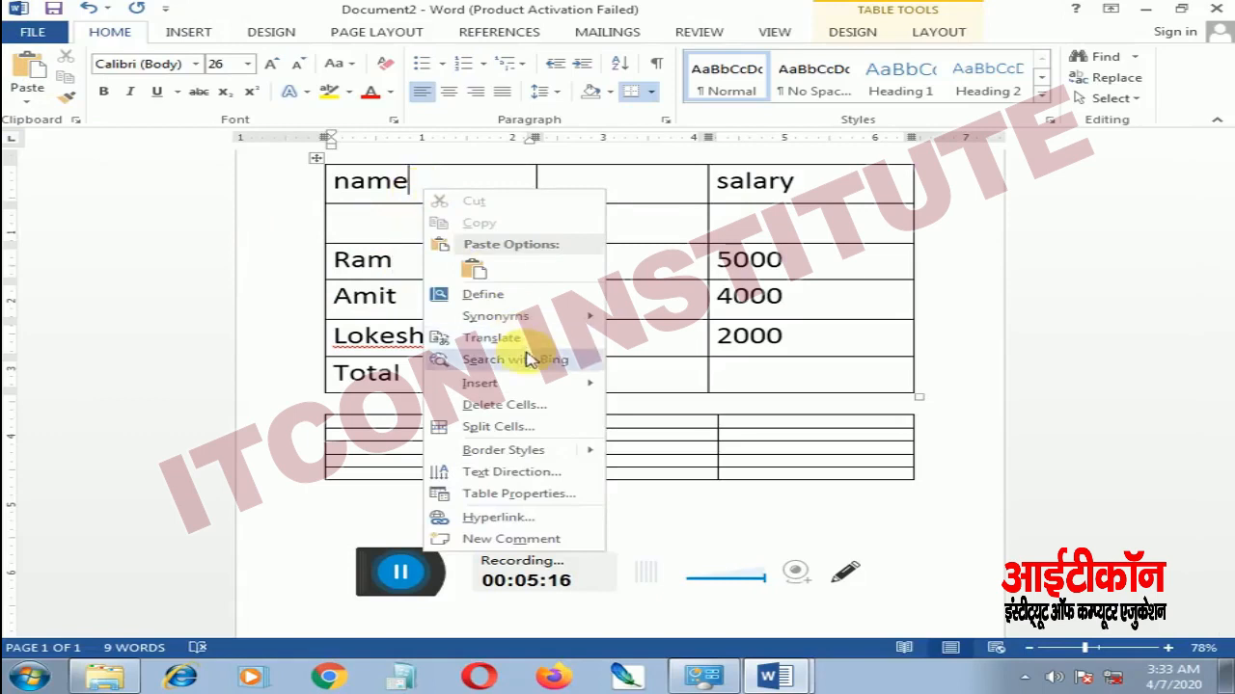
click(526, 413)
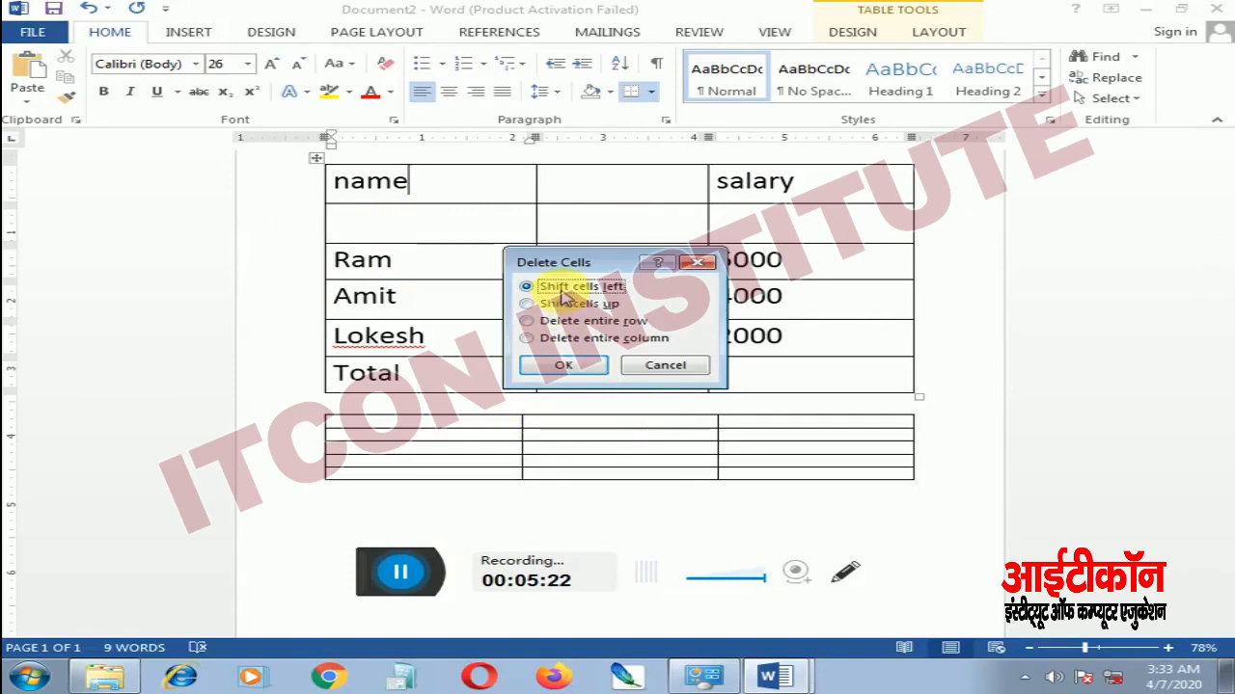
click(562, 365)
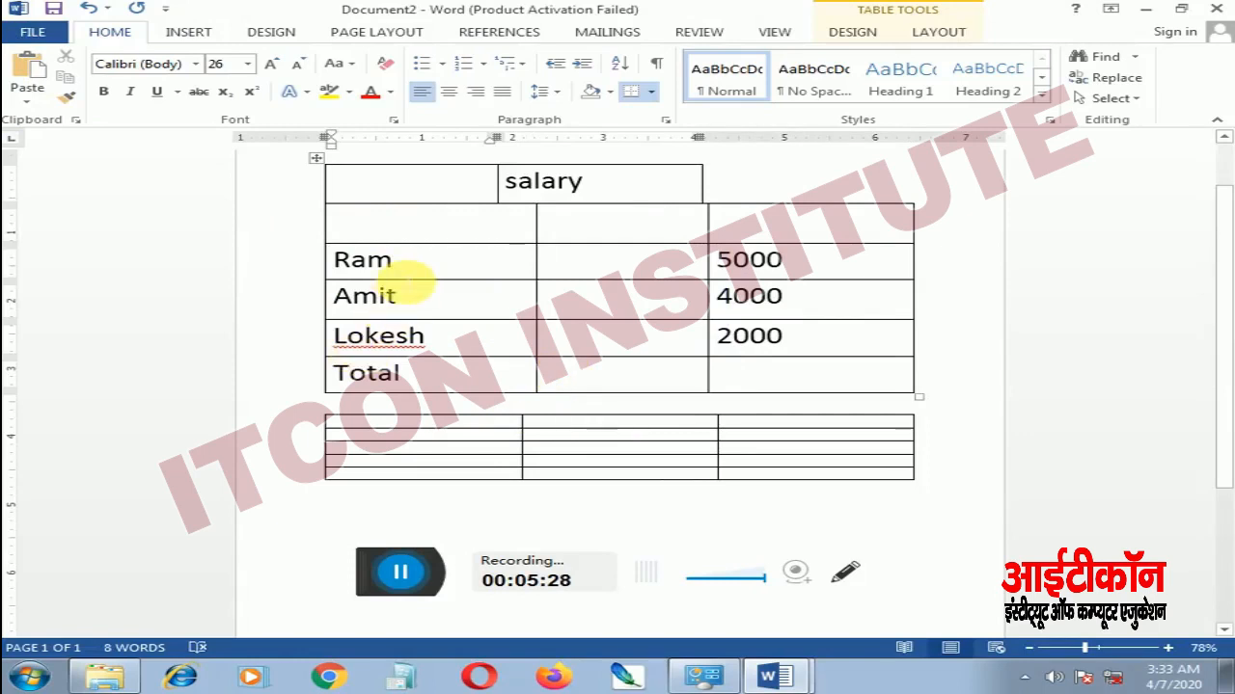
key(ctrl+z)
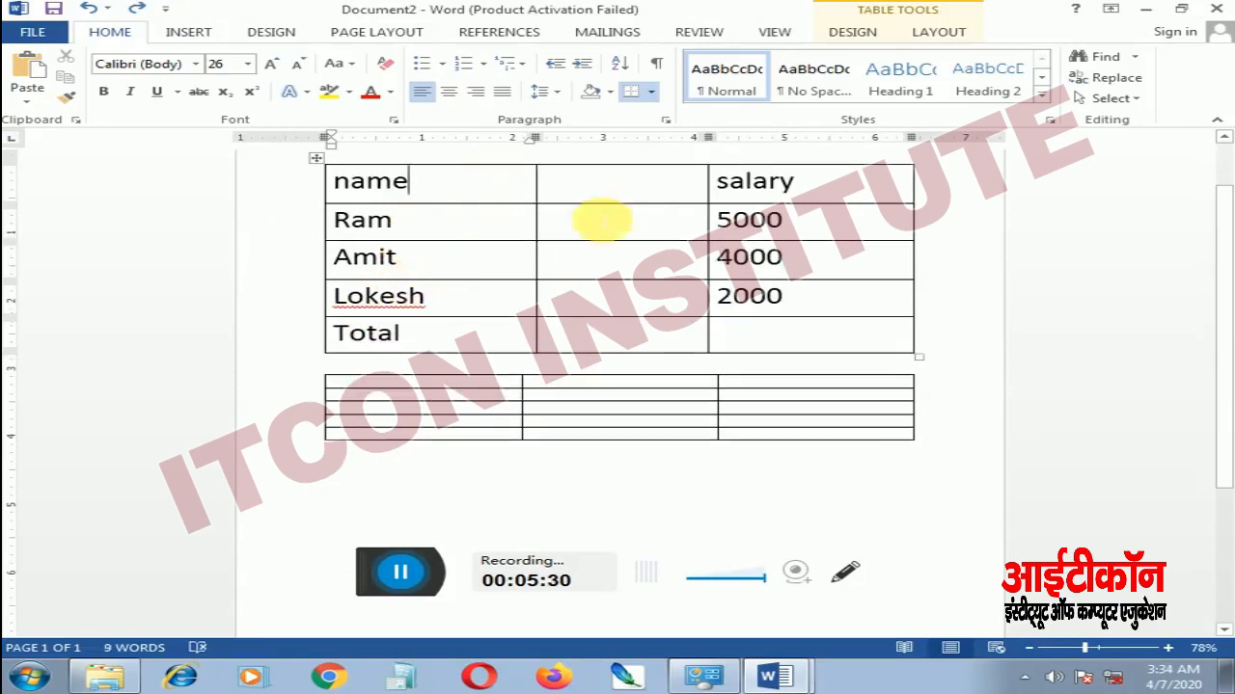
Delete the blank middle column from the upper table
click(927, 34)
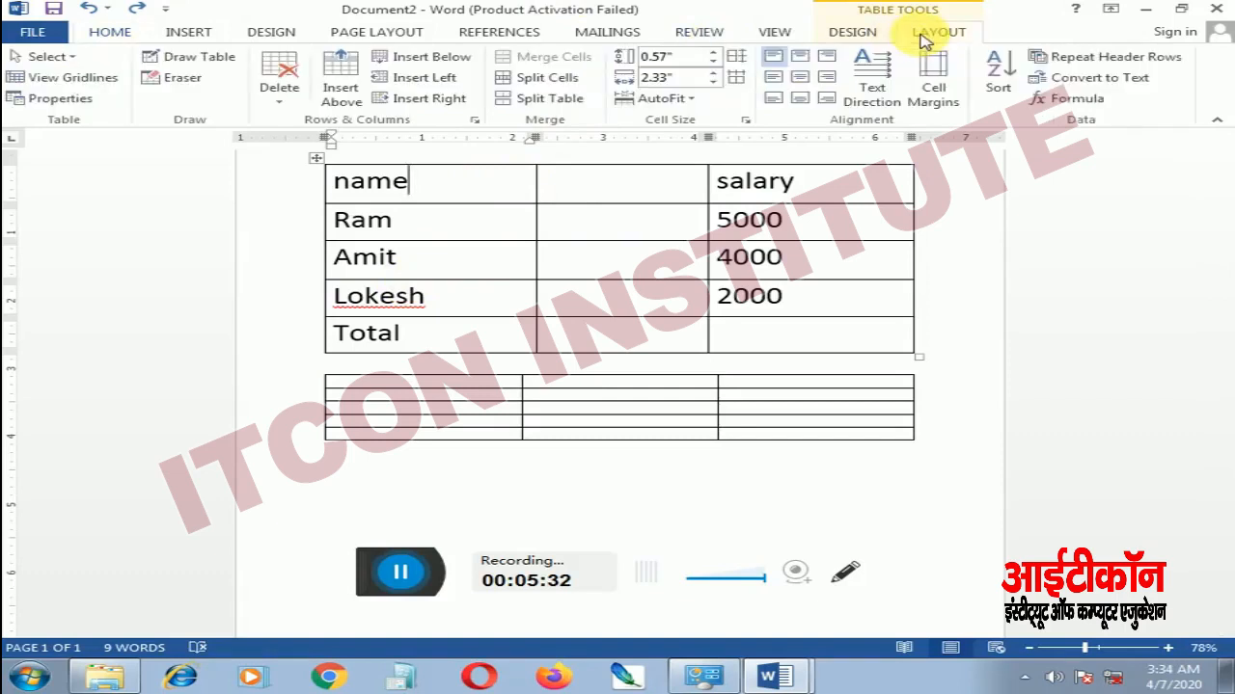
click(286, 106)
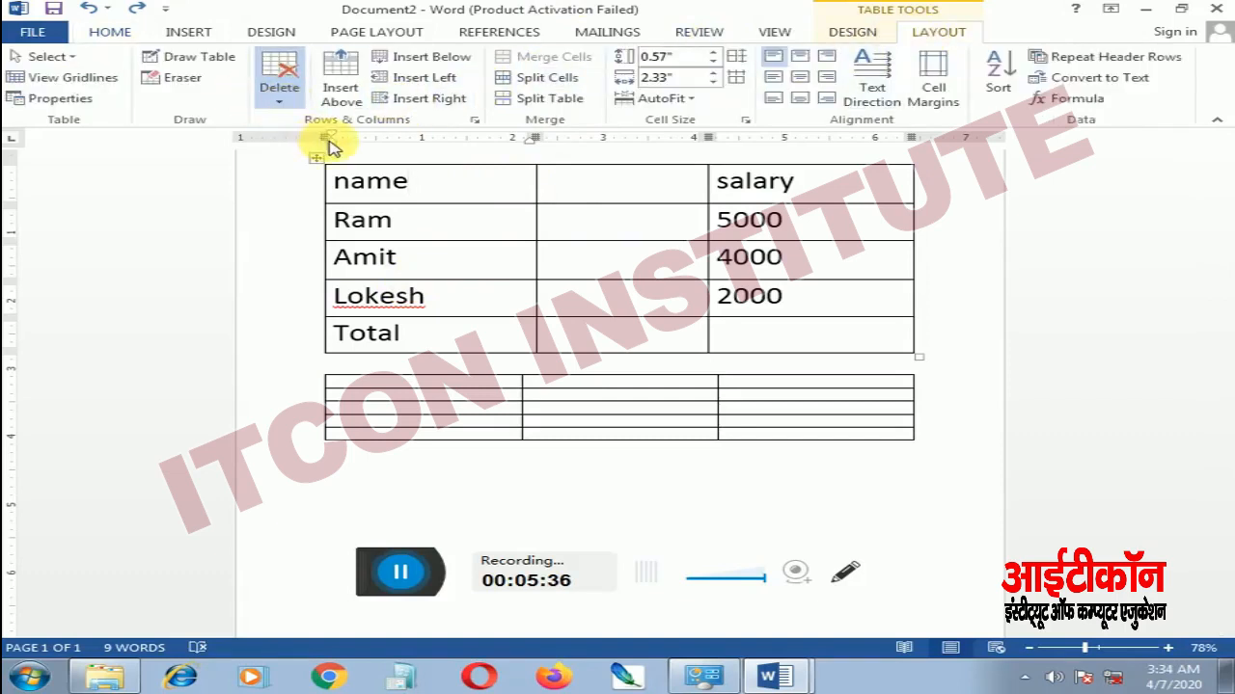
click(546, 180)
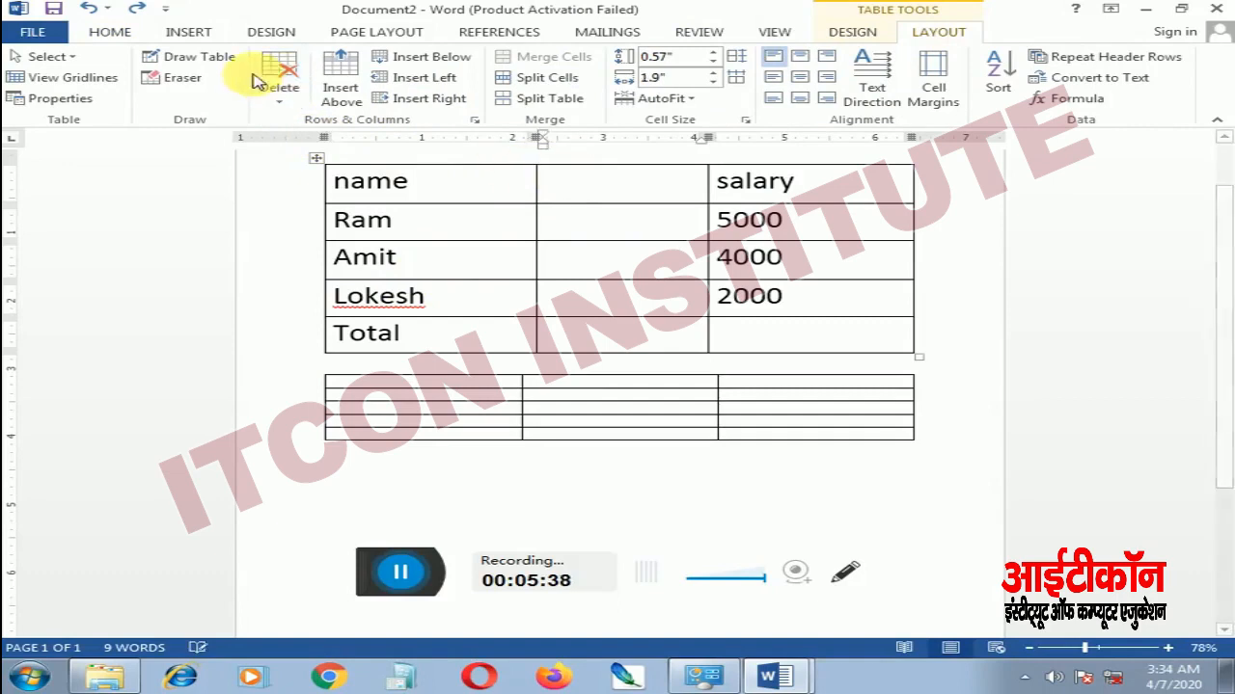
click(278, 101)
click(324, 146)
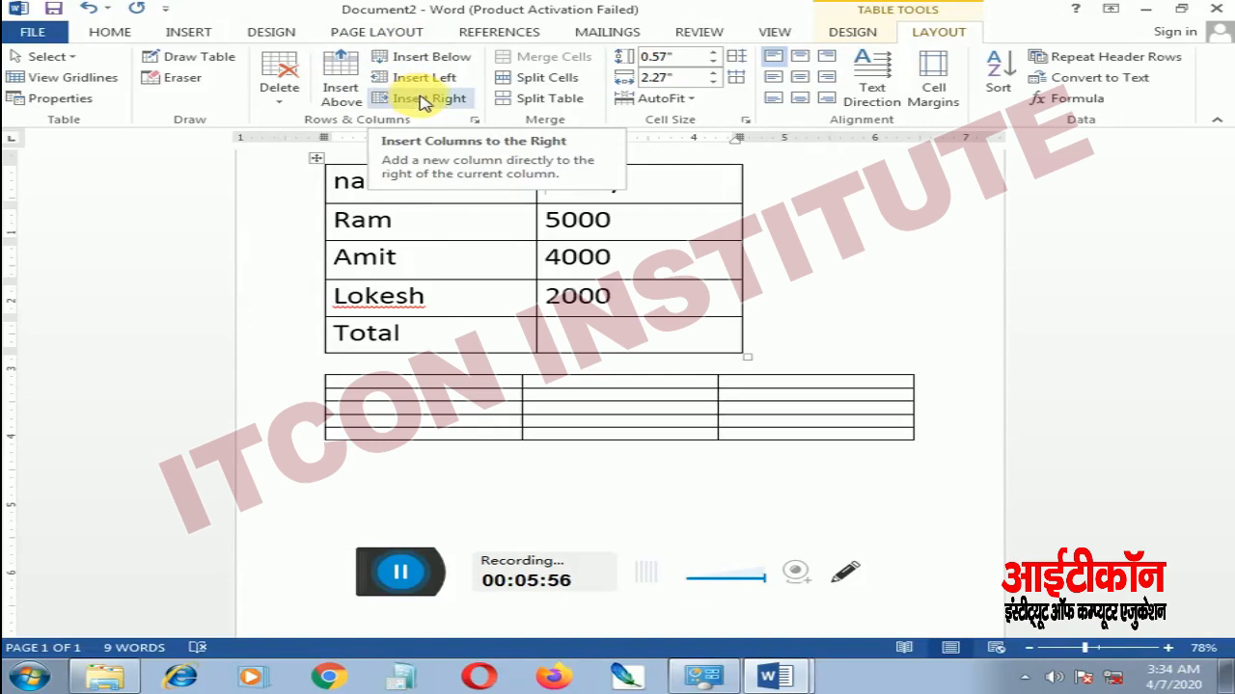
Vary the heading row's height between 0 and 1.3 inches and leave it at 0.6 inches
click(456, 180)
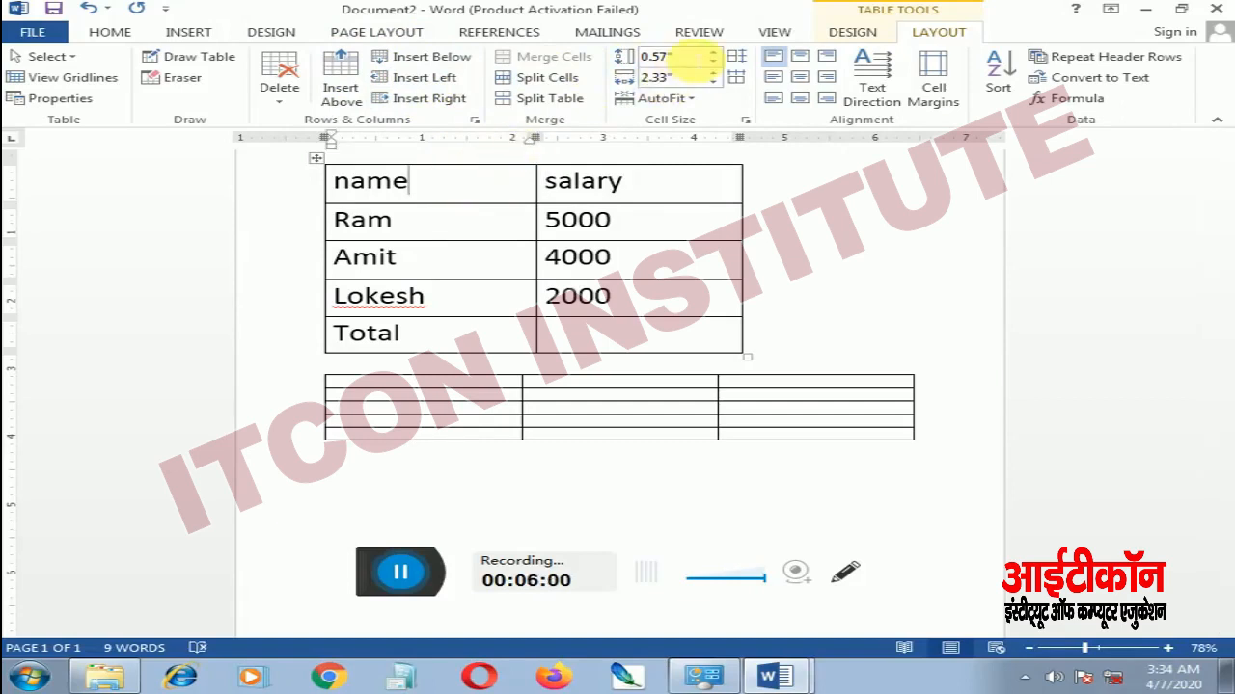
click(715, 63)
click(715, 63)
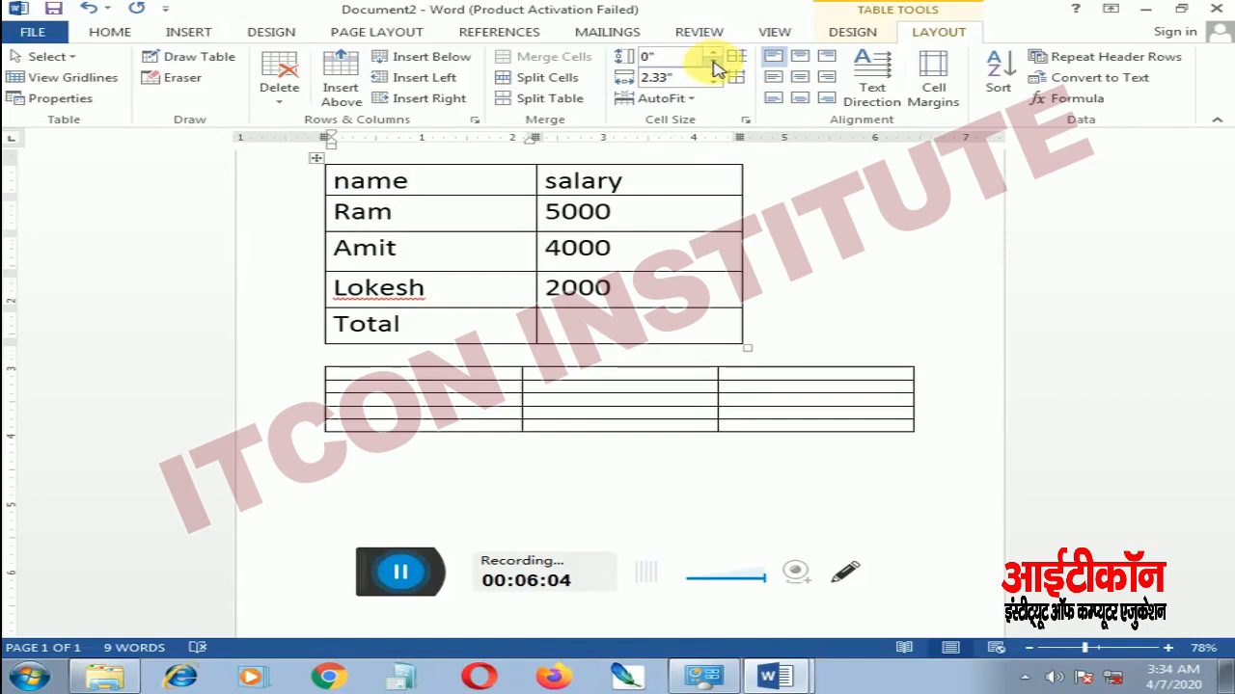
click(715, 55)
click(715, 55)
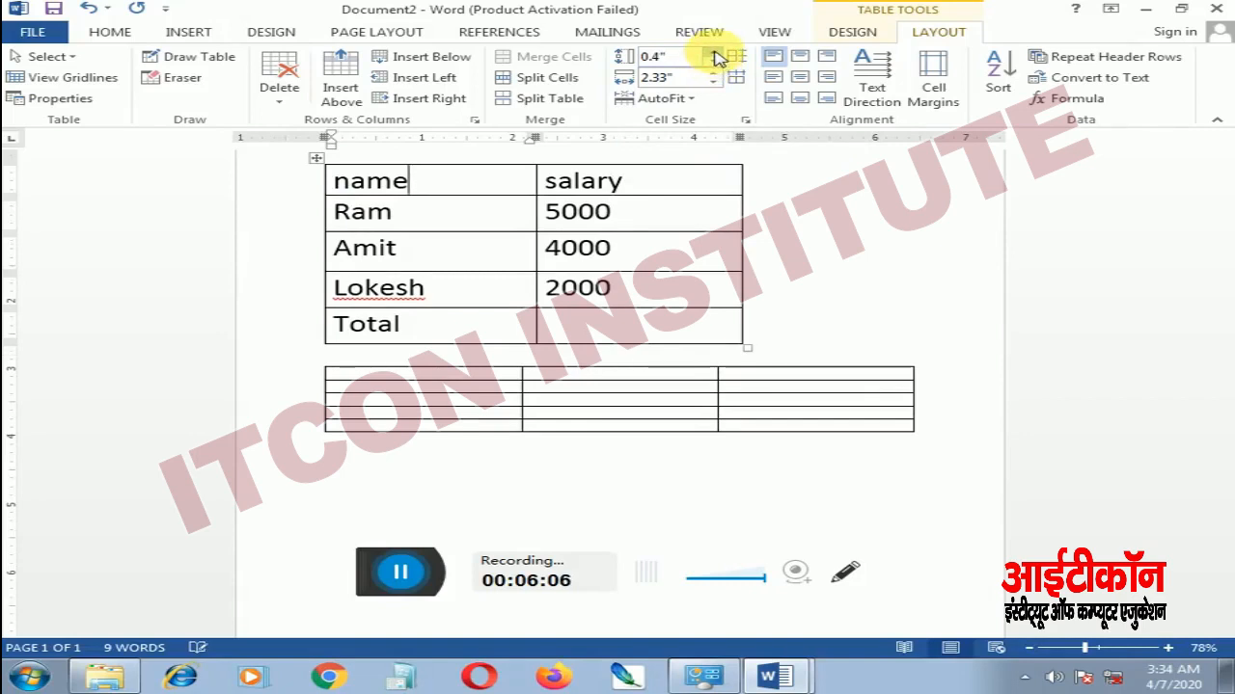
click(714, 55)
click(714, 55)
click(715, 55)
click(715, 55)
click(715, 55)
click(715, 55)
click(714, 55)
click(715, 55)
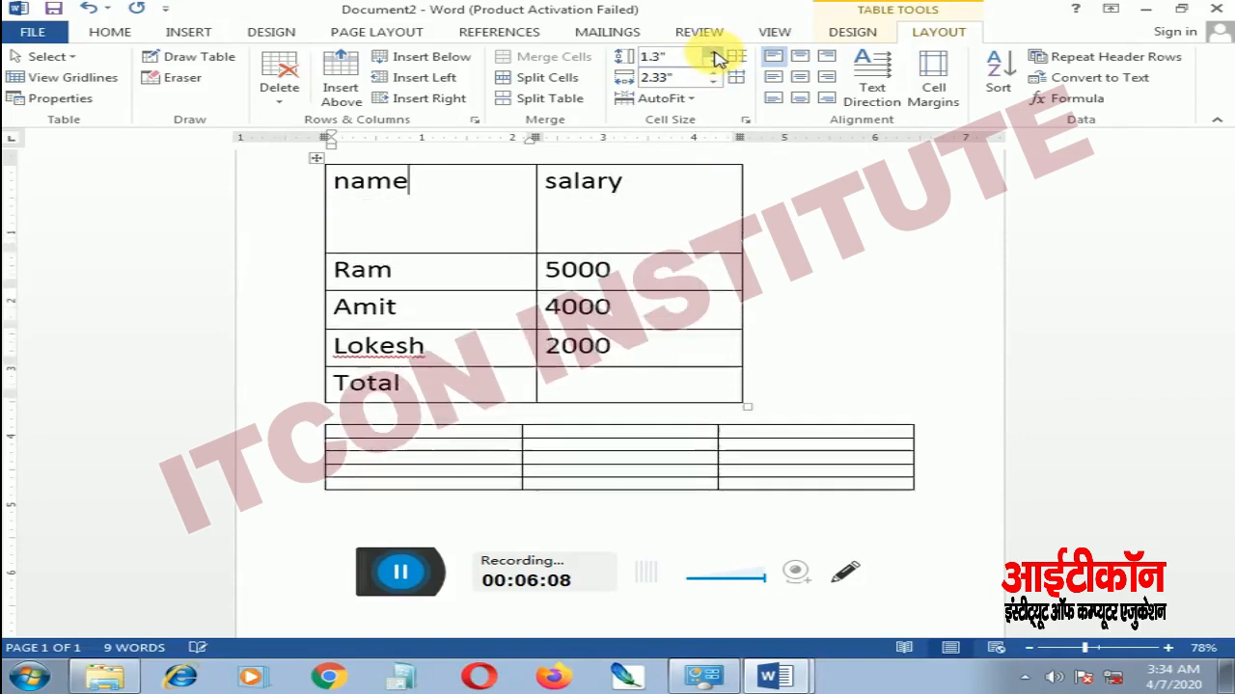
click(716, 62)
click(715, 62)
click(715, 62)
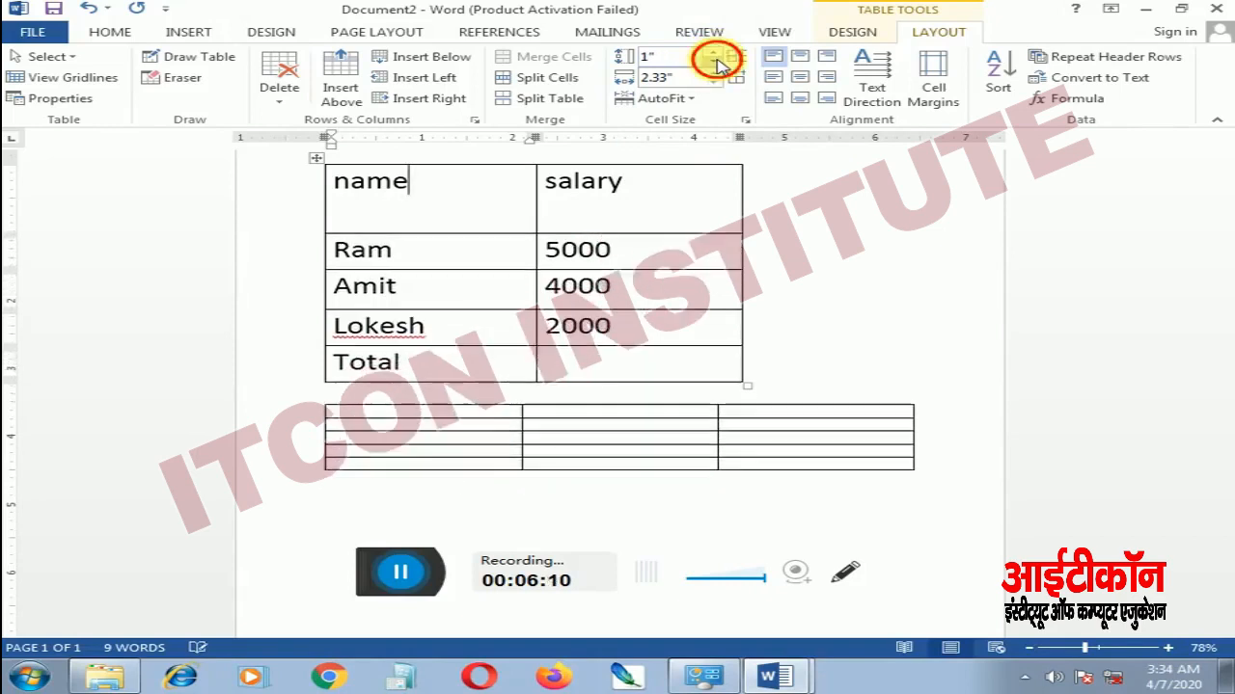
click(716, 62)
click(716, 62)
click(716, 62)
click(716, 61)
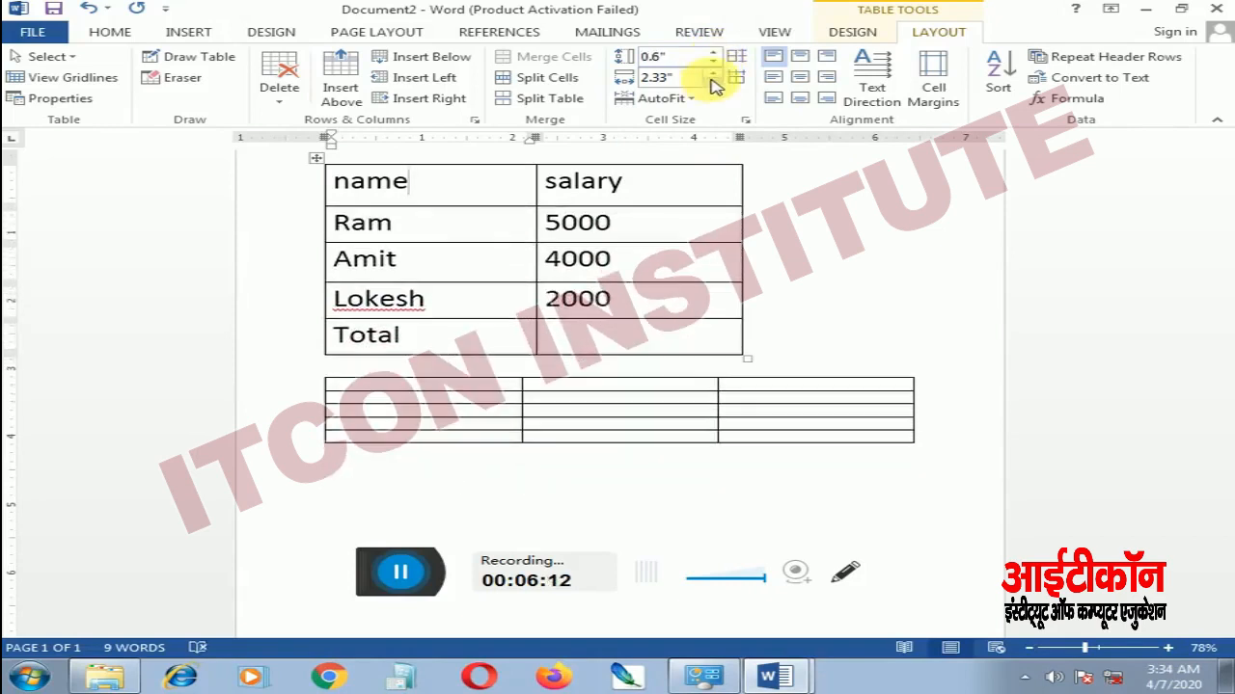
Widen the name column to 2.8 inches and narrow it again to slightly under 2.1 inches
click(715, 74)
click(714, 74)
click(714, 73)
click(714, 73)
click(714, 75)
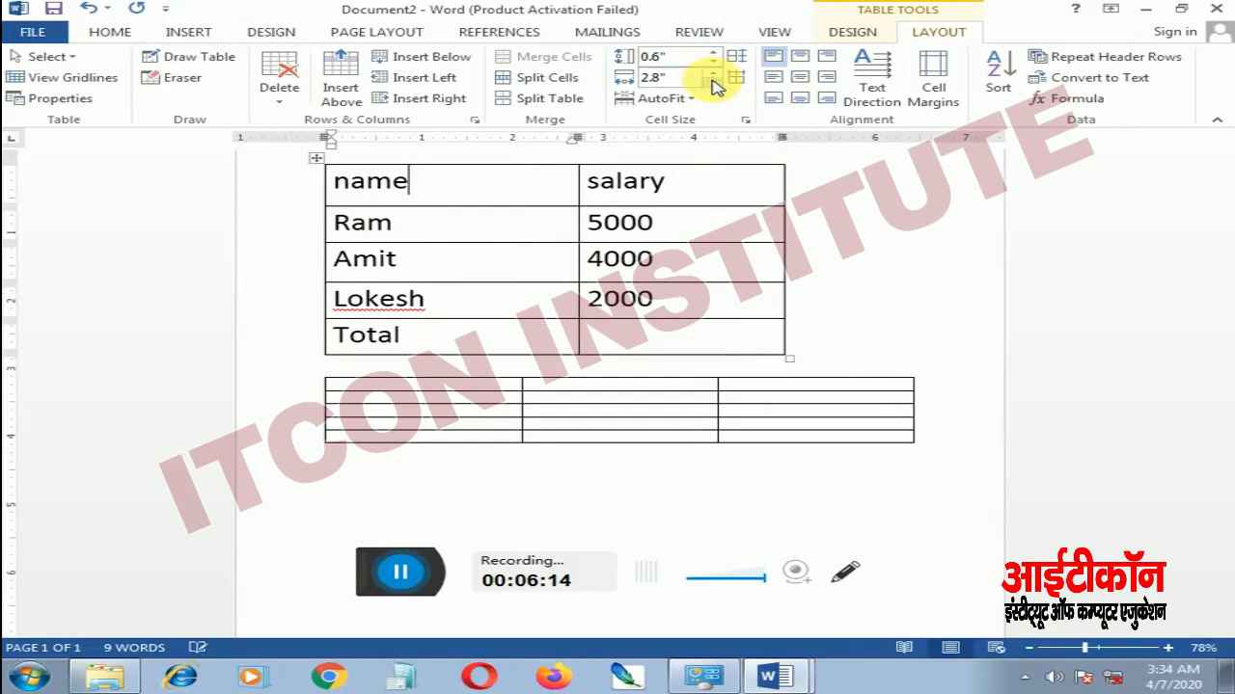
click(713, 82)
click(714, 82)
click(714, 82)
click(714, 82)
click(714, 82)
click(714, 82)
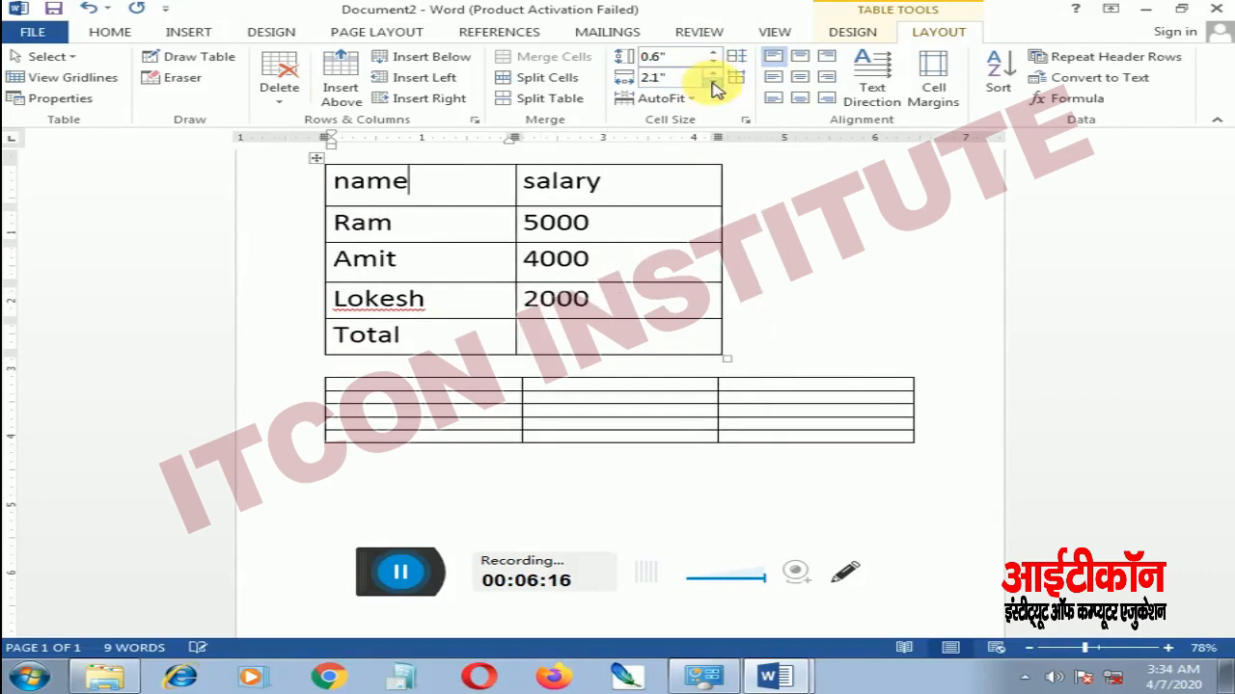
click(713, 82)
click(714, 82)
Stretch the entire upper table wider so the name column is about 3.3 inches wide, and switch to the topic list in Document1
drag(709, 359, 972, 345)
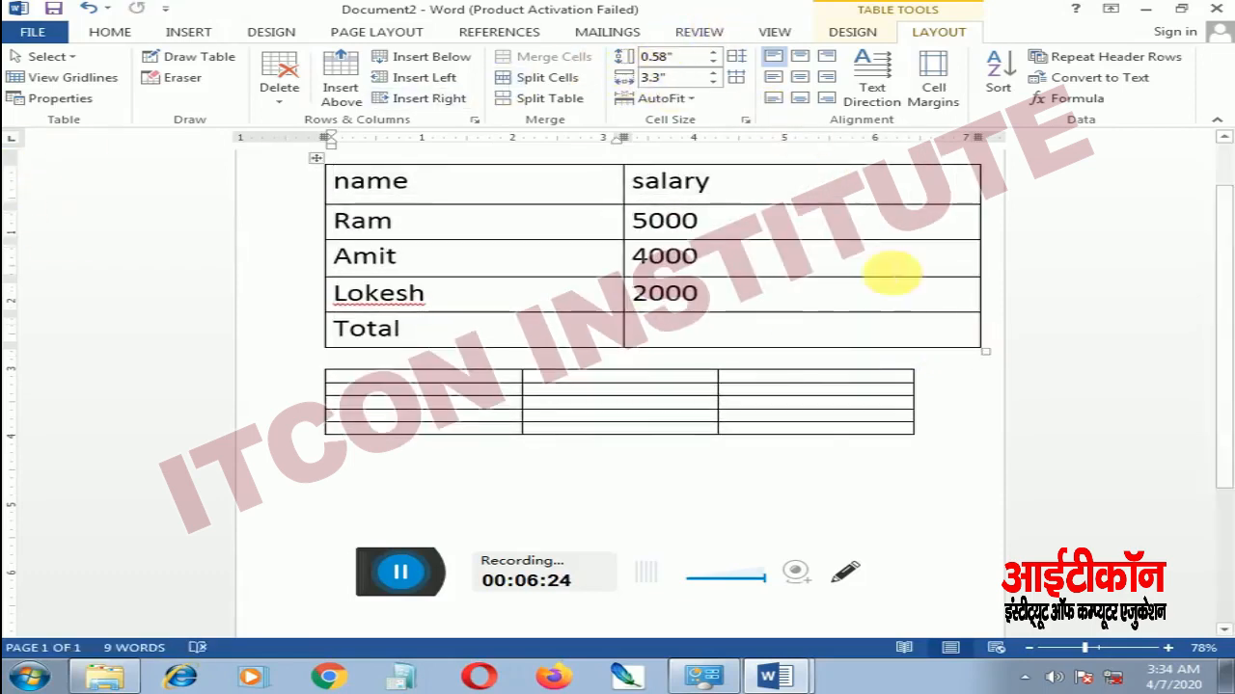
click(773, 678)
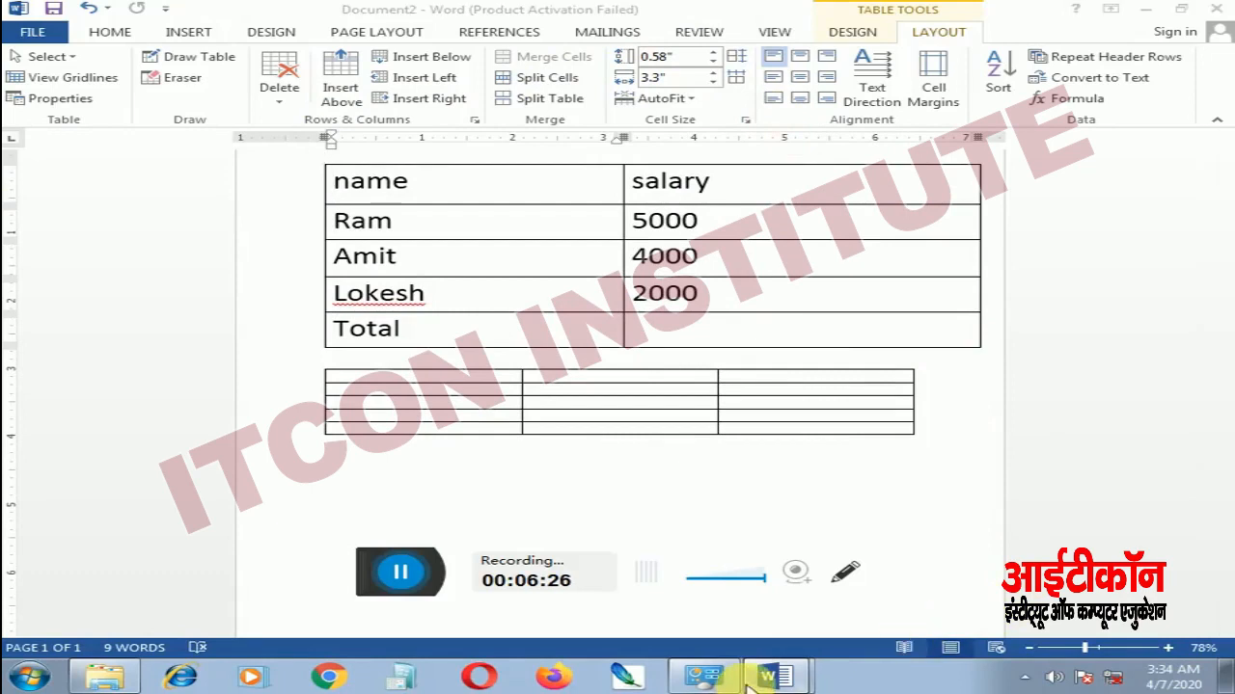
click(762, 617)
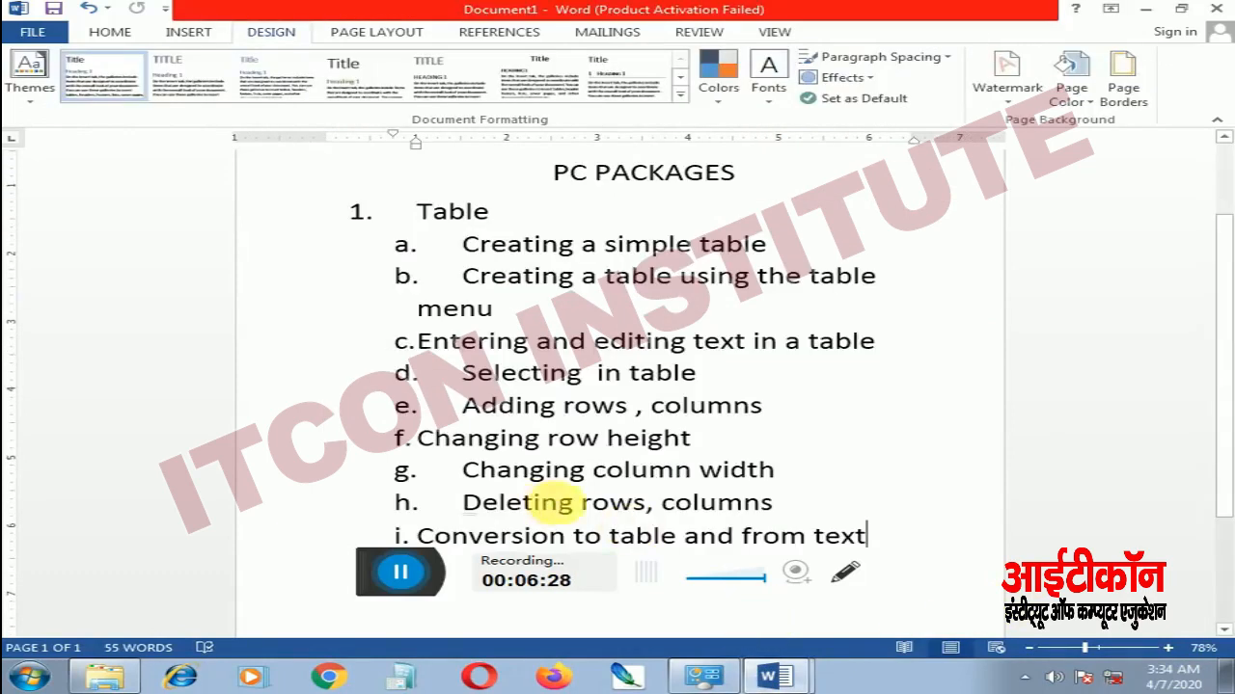
Review the topic list in Document1 down to the text conversion item and return to the tables in Document2
scroll(598, 463, down, 1)
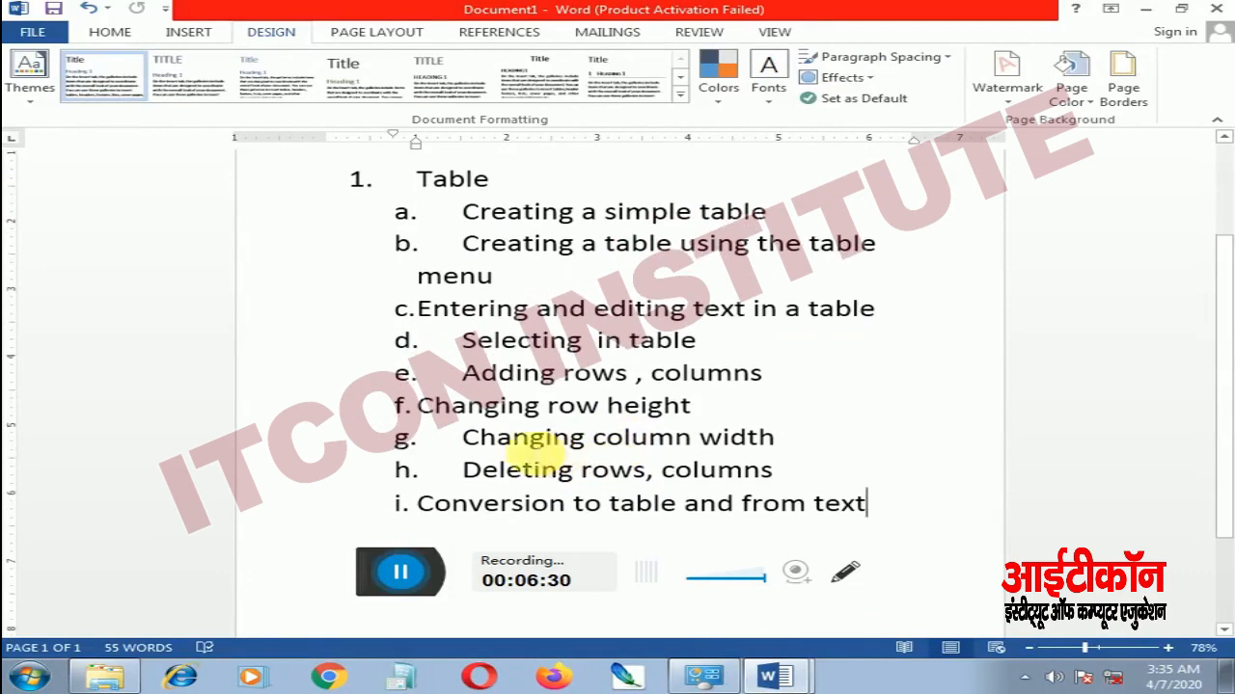
scroll(560, 471, down, 1)
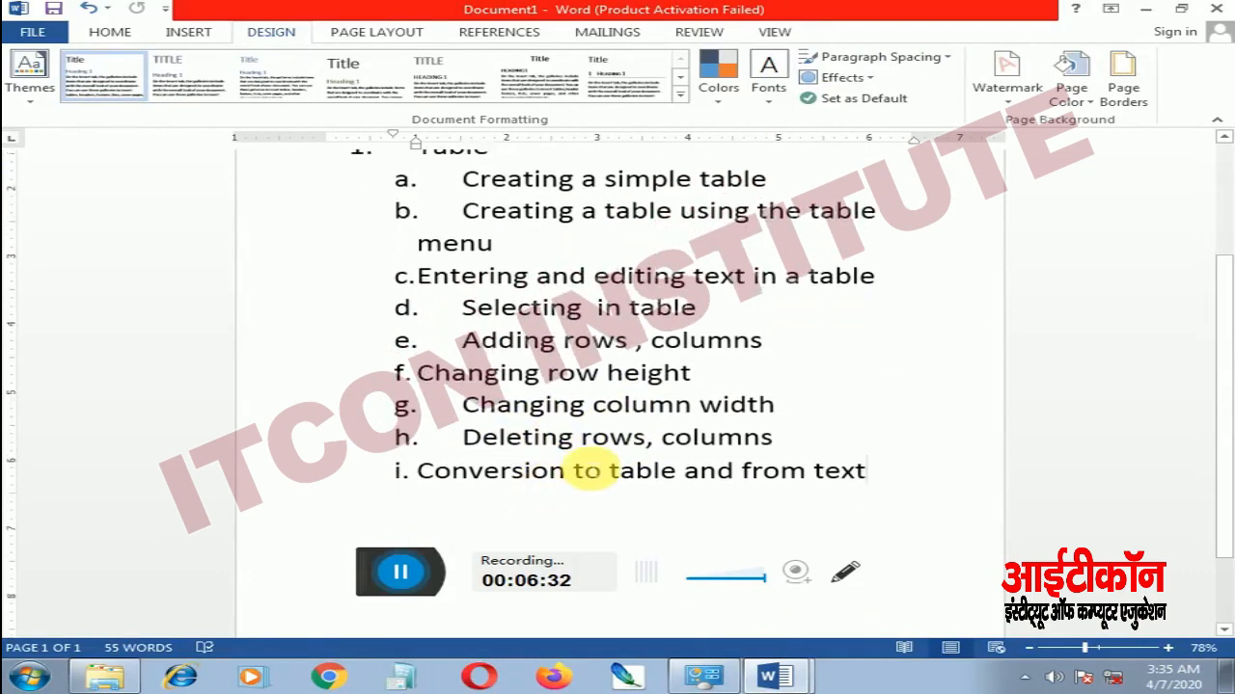
scroll(595, 466, up, 2)
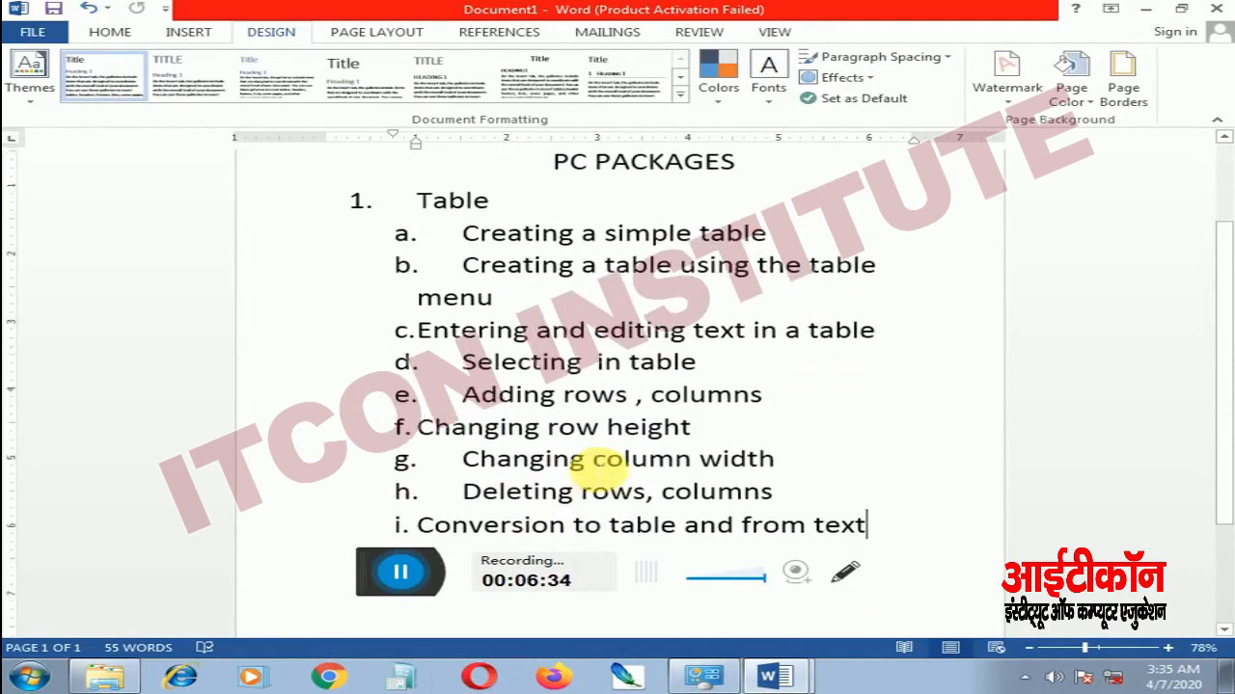
scroll(598, 465, down, 1)
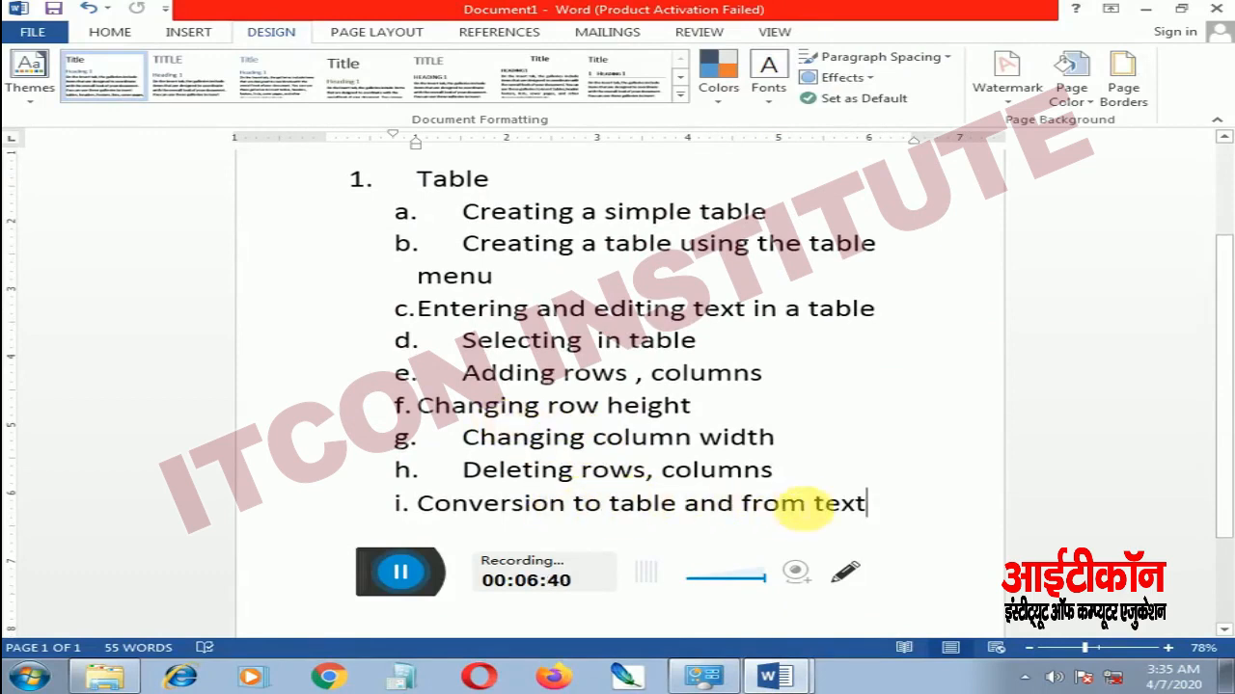
click(743, 634)
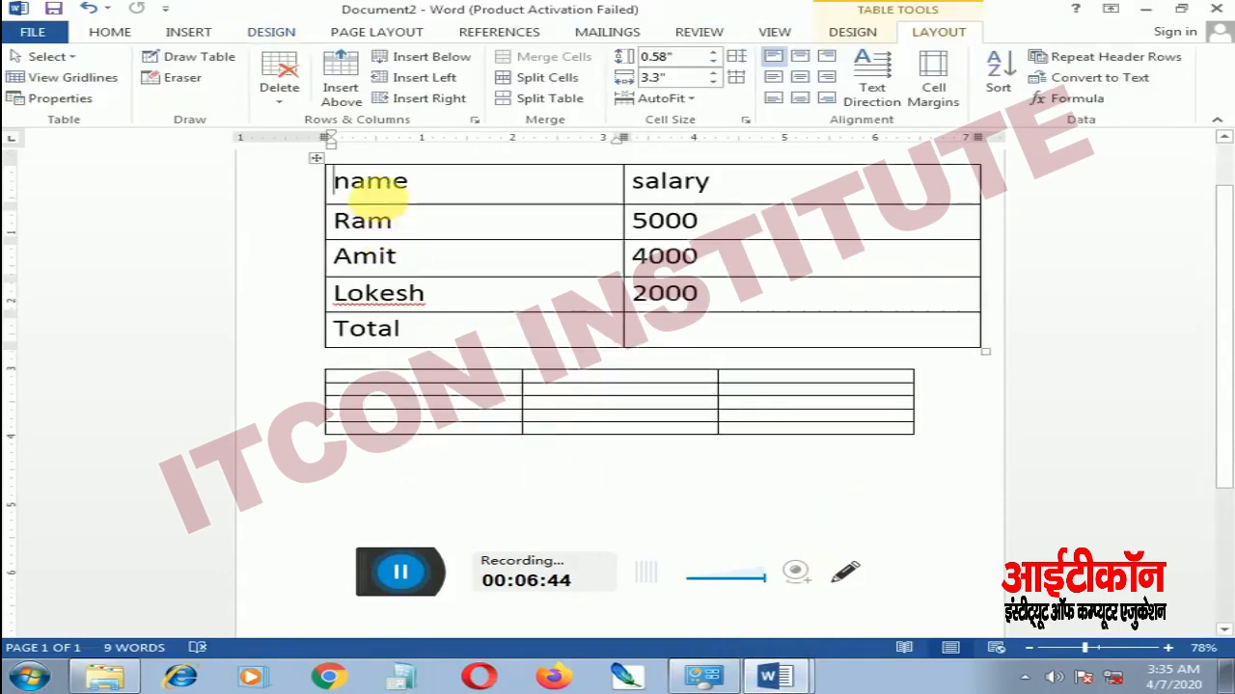
Select all cells of the name and salary table and show the formatting marks across both tables
drag(334, 181, 766, 330)
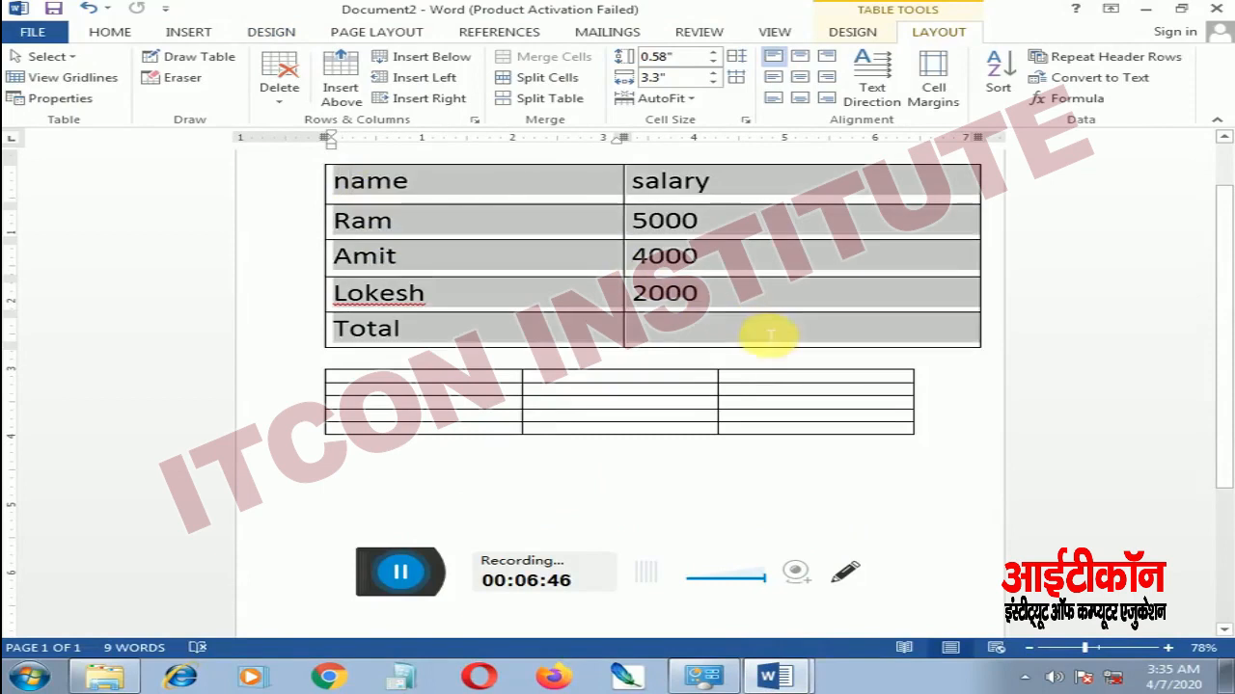
click(109, 32)
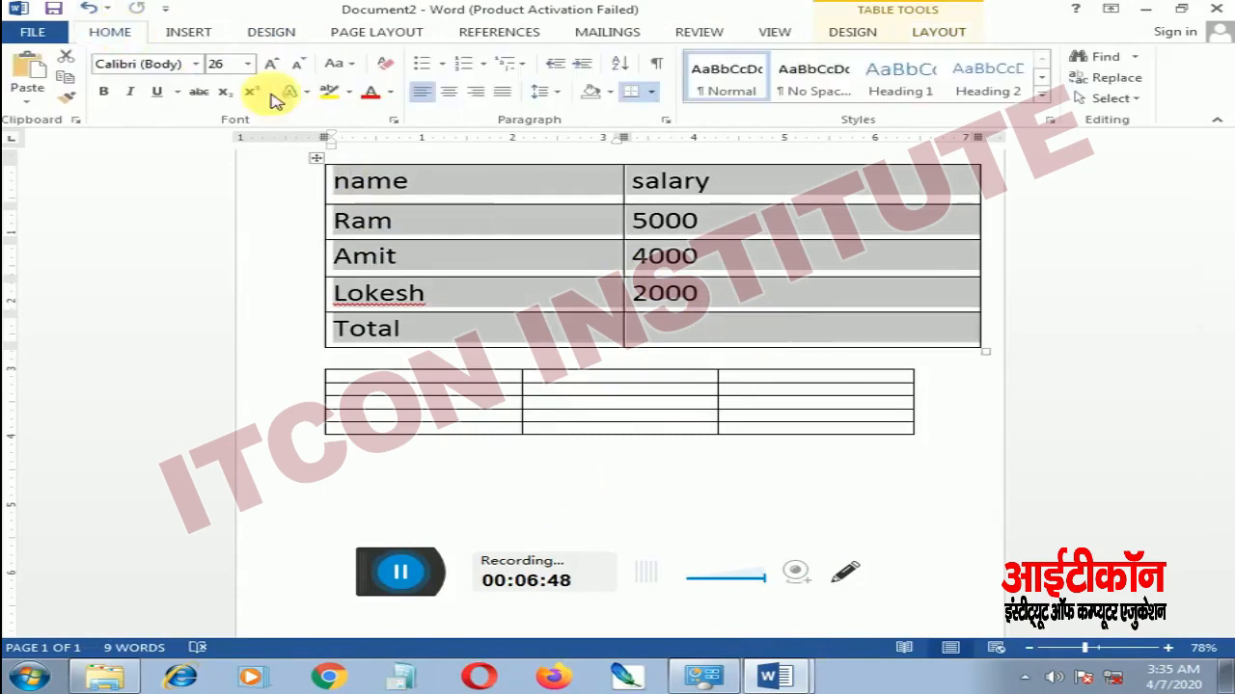
click(654, 64)
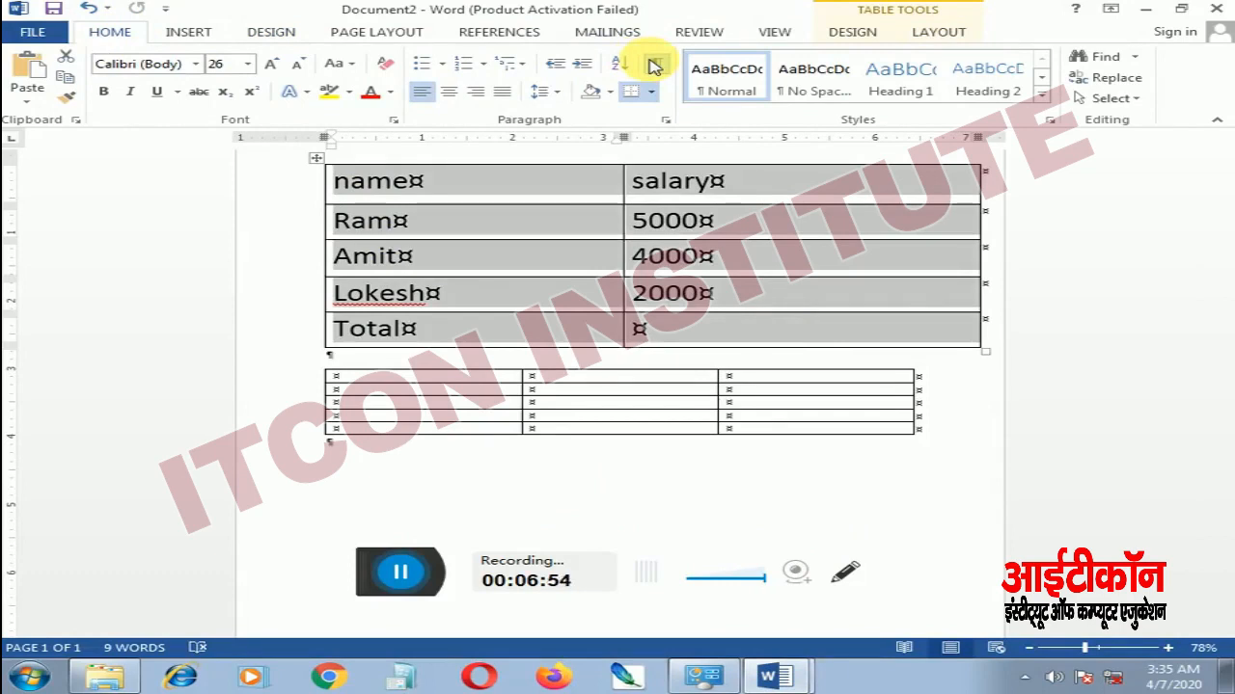
click(654, 65)
click(654, 65)
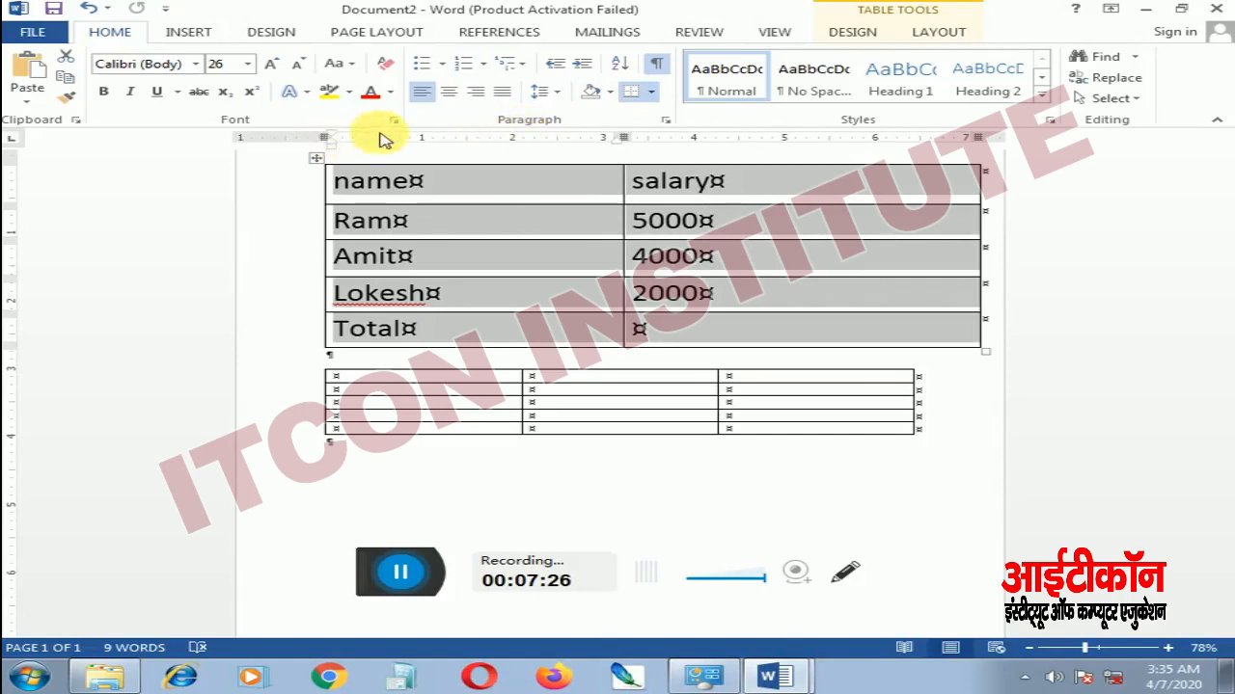
scroll(579, 224, up, 1)
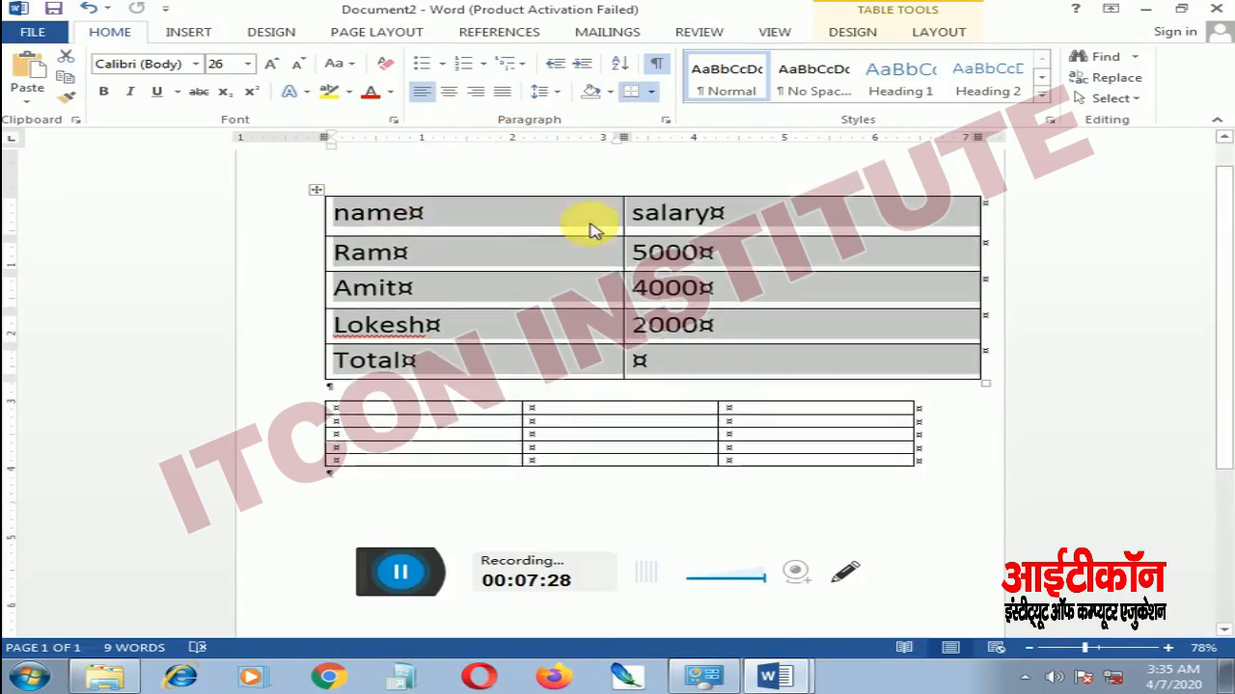
scroll(441, 212, down, 5)
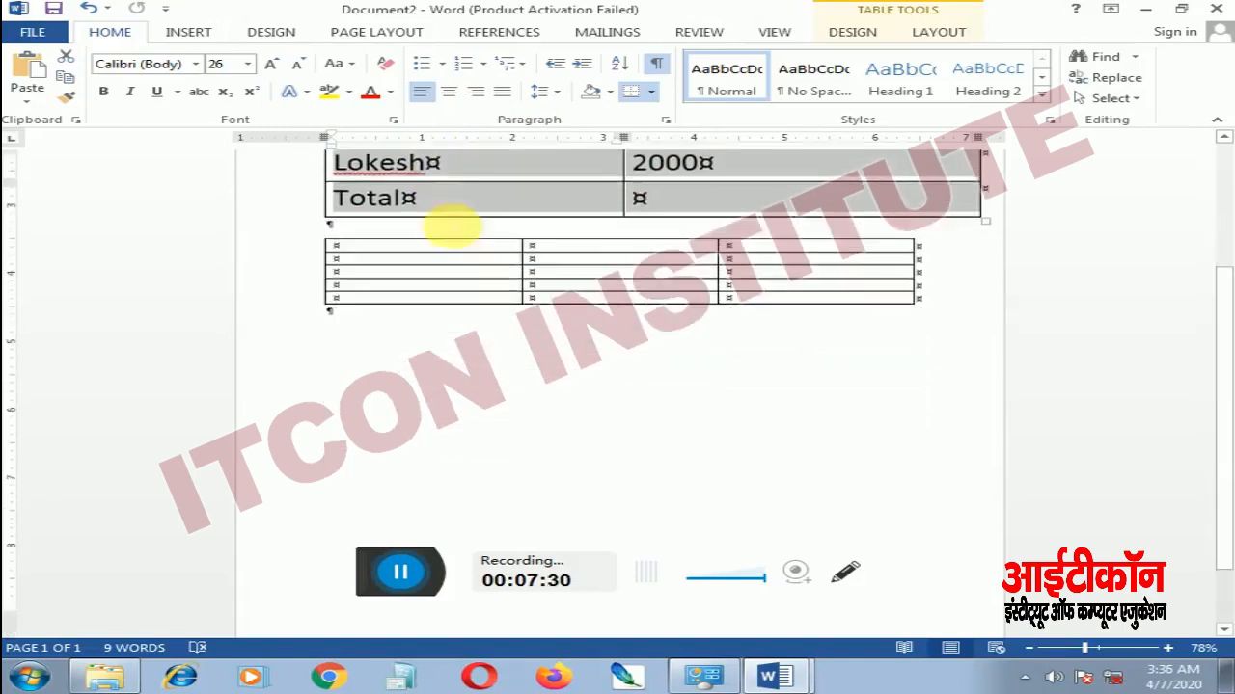
Enlarge the empty paragraph below the lower table to font size 48 and hide the formatting marks
click(367, 344)
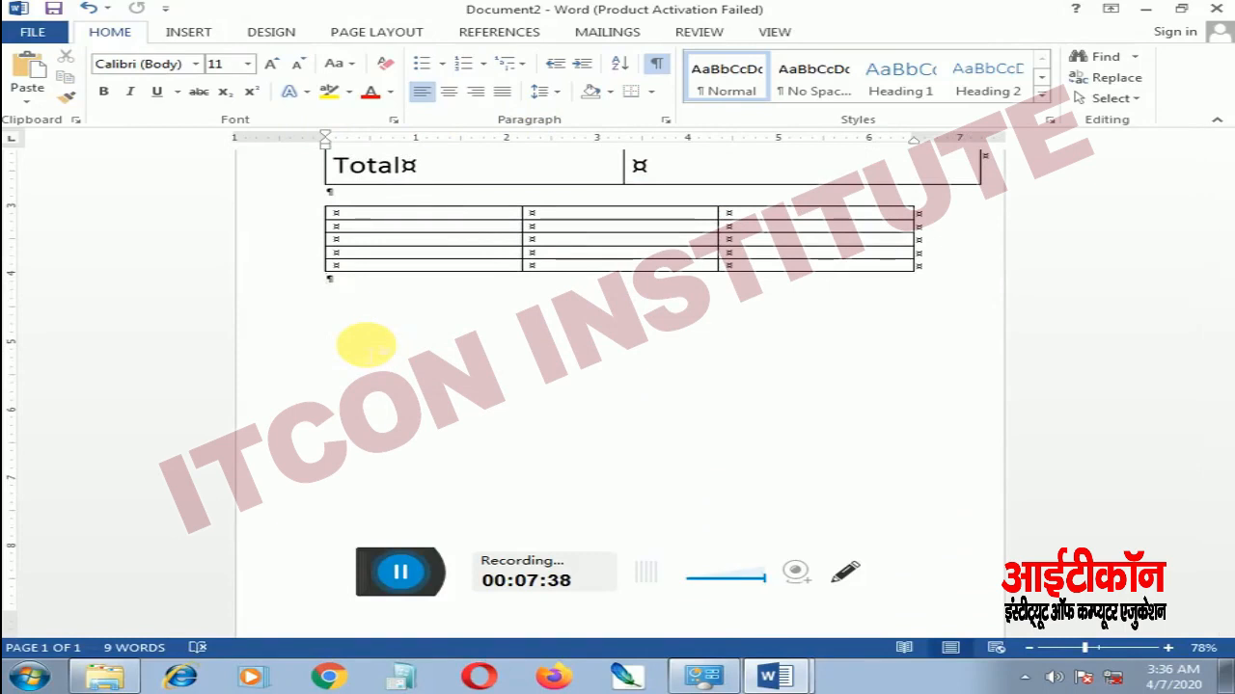
scroll(371, 342, up, 1)
scroll(373, 343, down, 1)
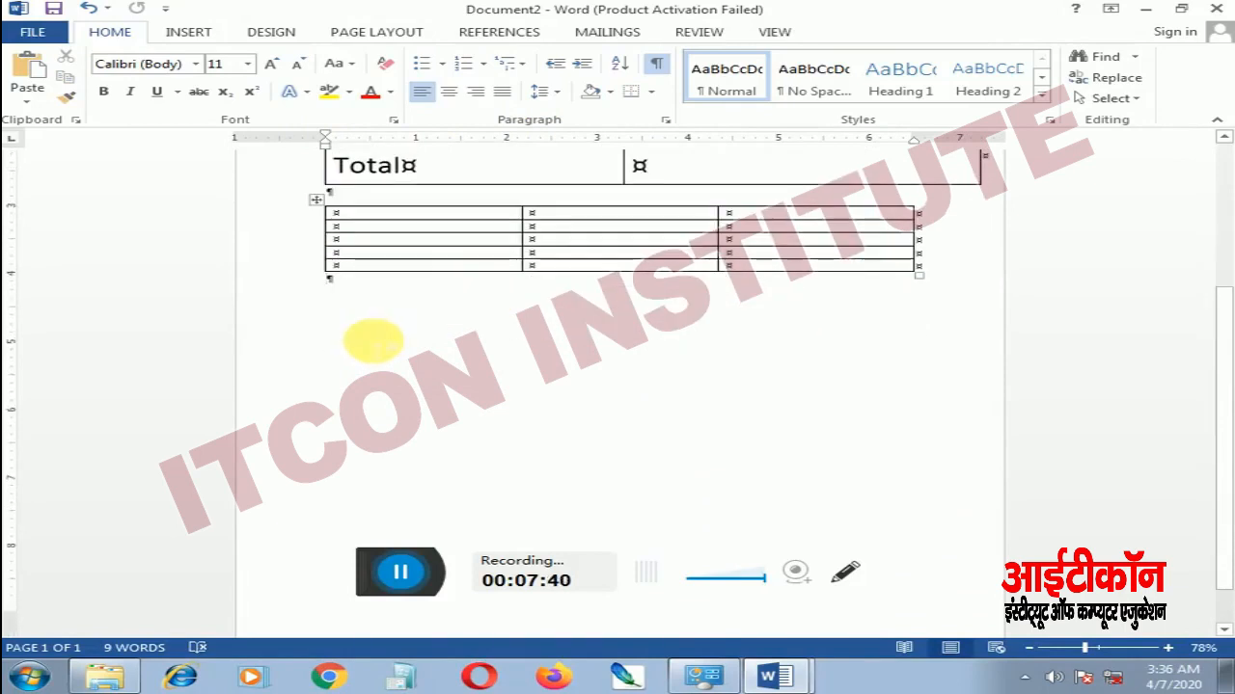
scroll(408, 262, up, 1)
scroll(512, 226, up, 1)
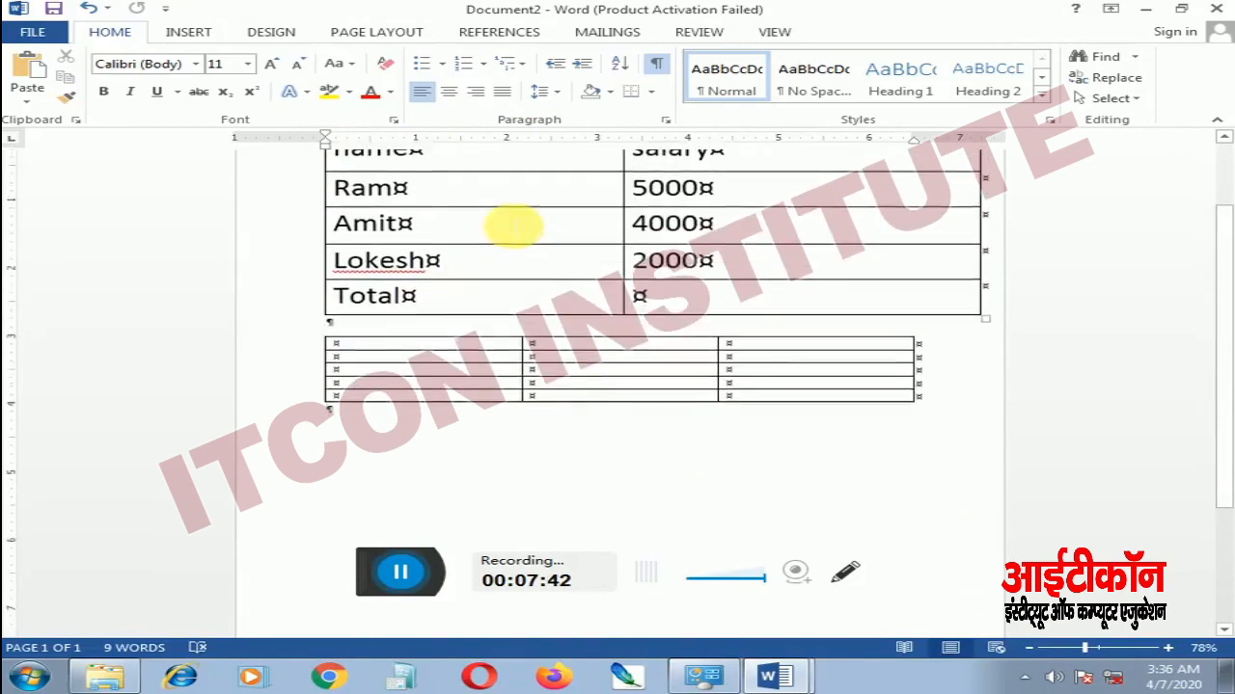
scroll(513, 236, down, 3)
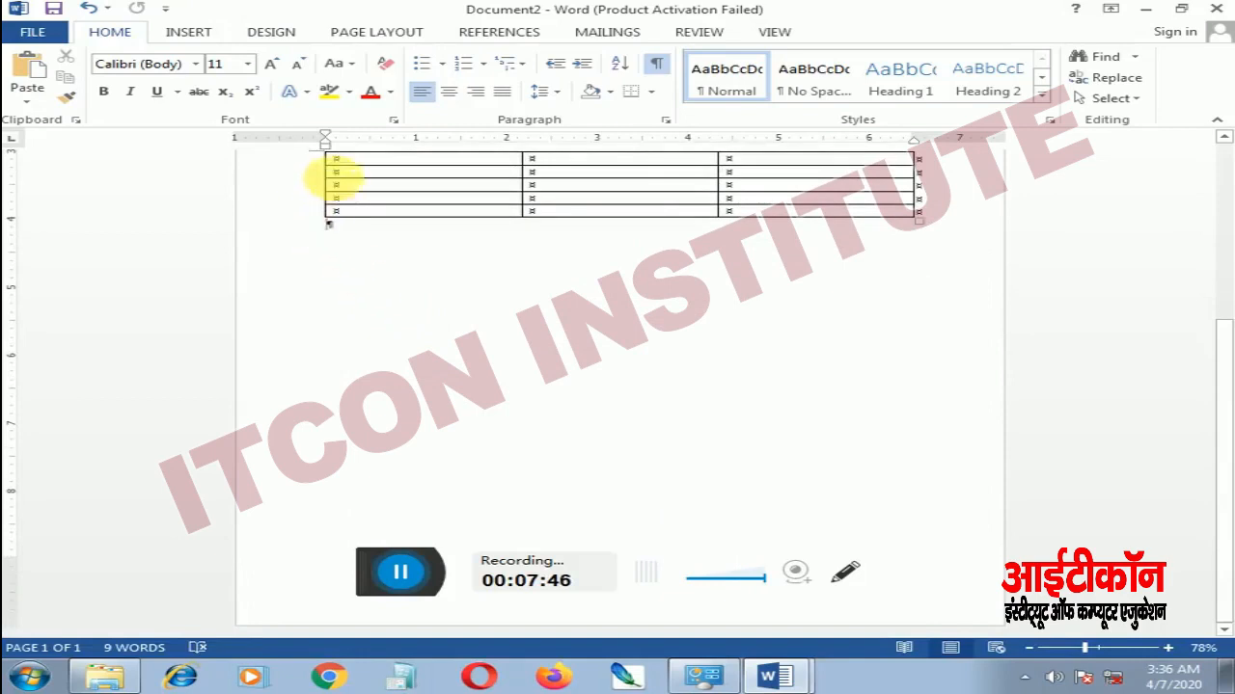
click(274, 70)
click(274, 70)
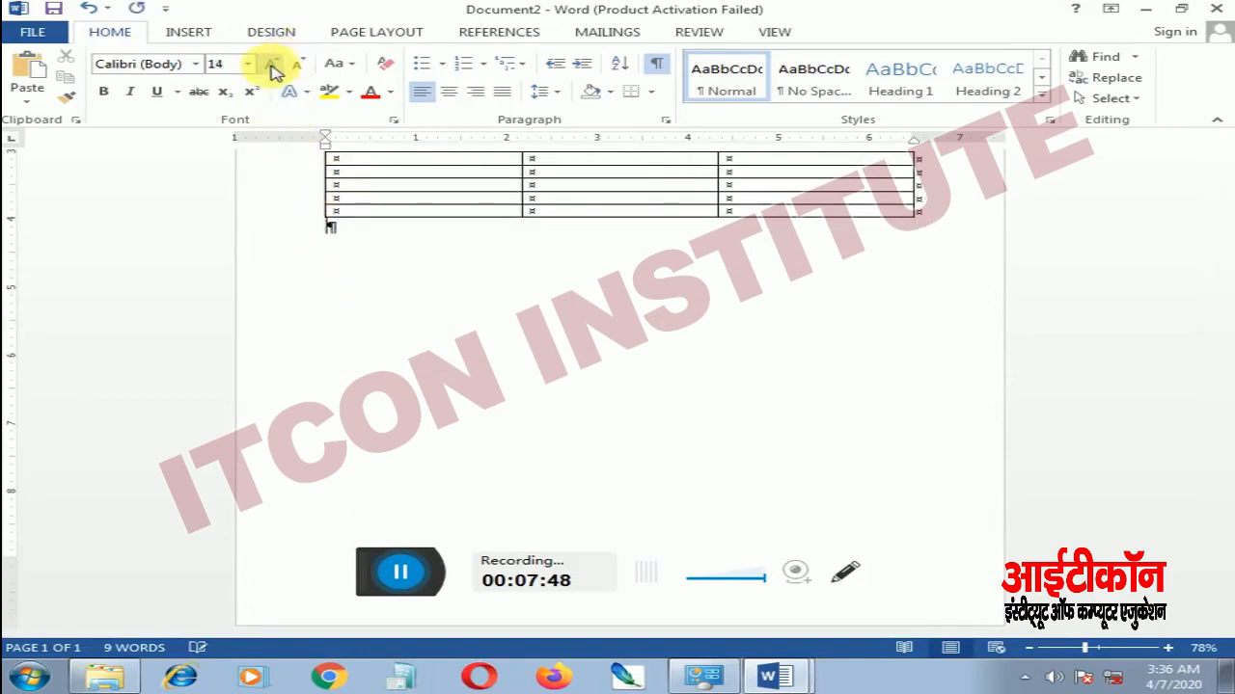
click(274, 70)
click(274, 70)
click(274, 70)
click(274, 71)
click(274, 71)
click(274, 71)
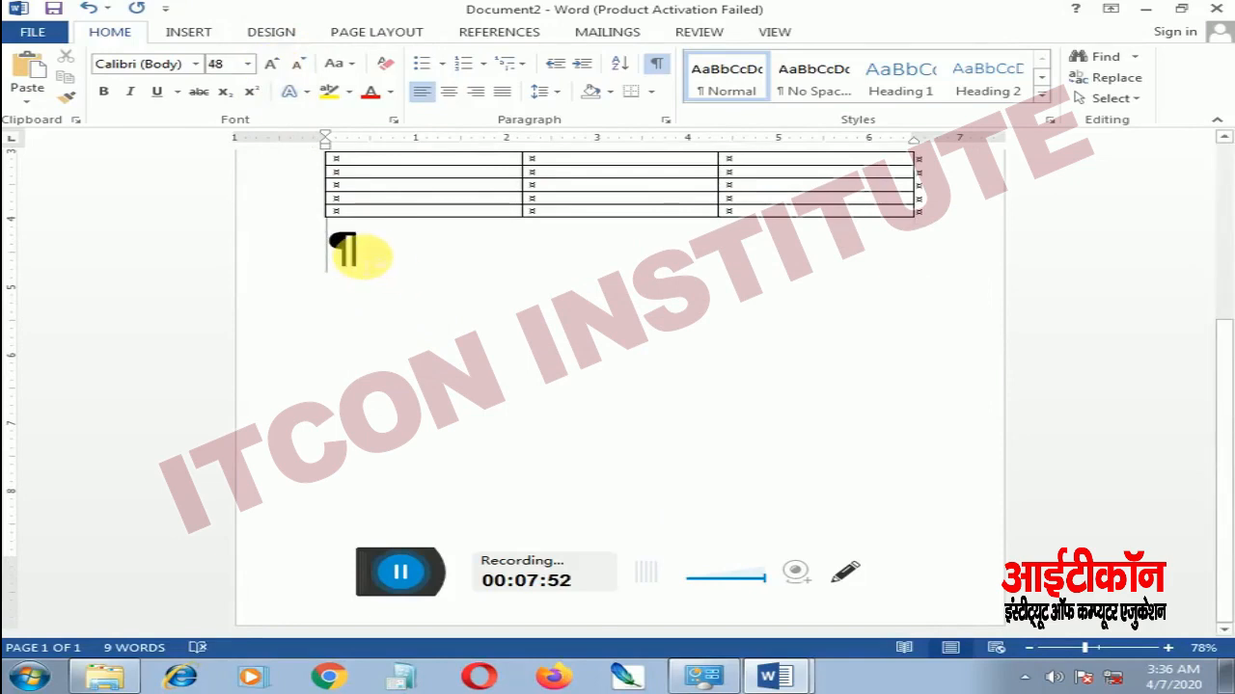
click(661, 65)
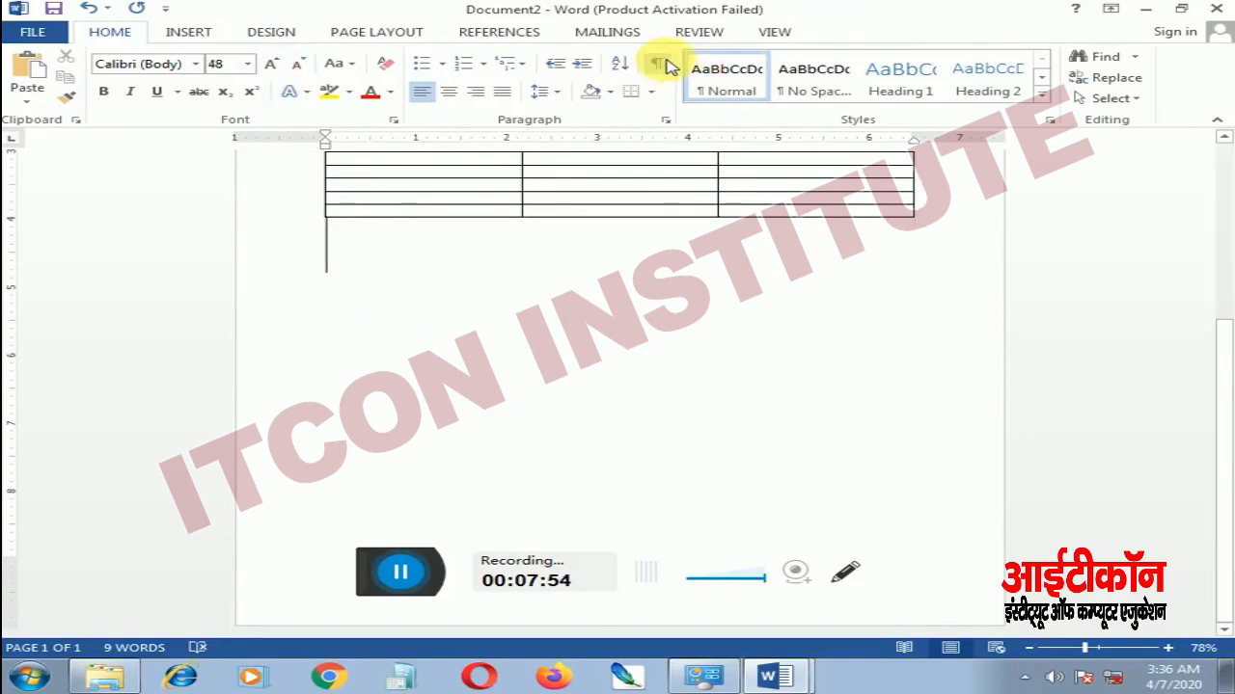